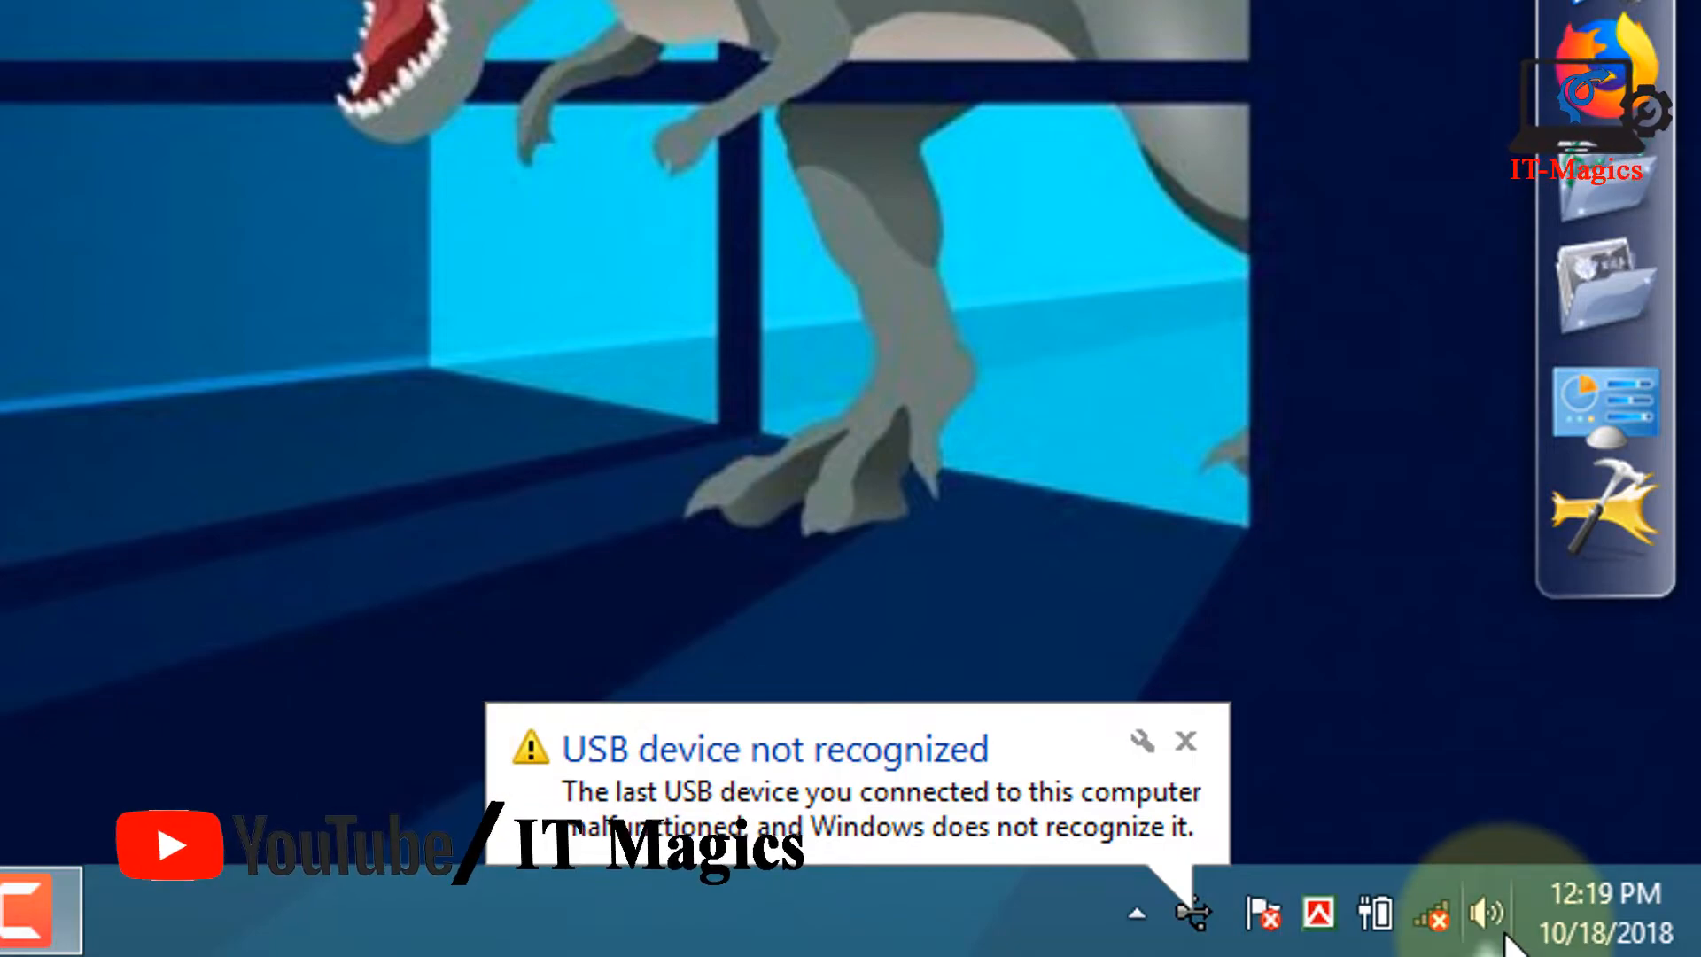
View the details of the 'USB device not recognized' tray warning.
left_click(589, 794)
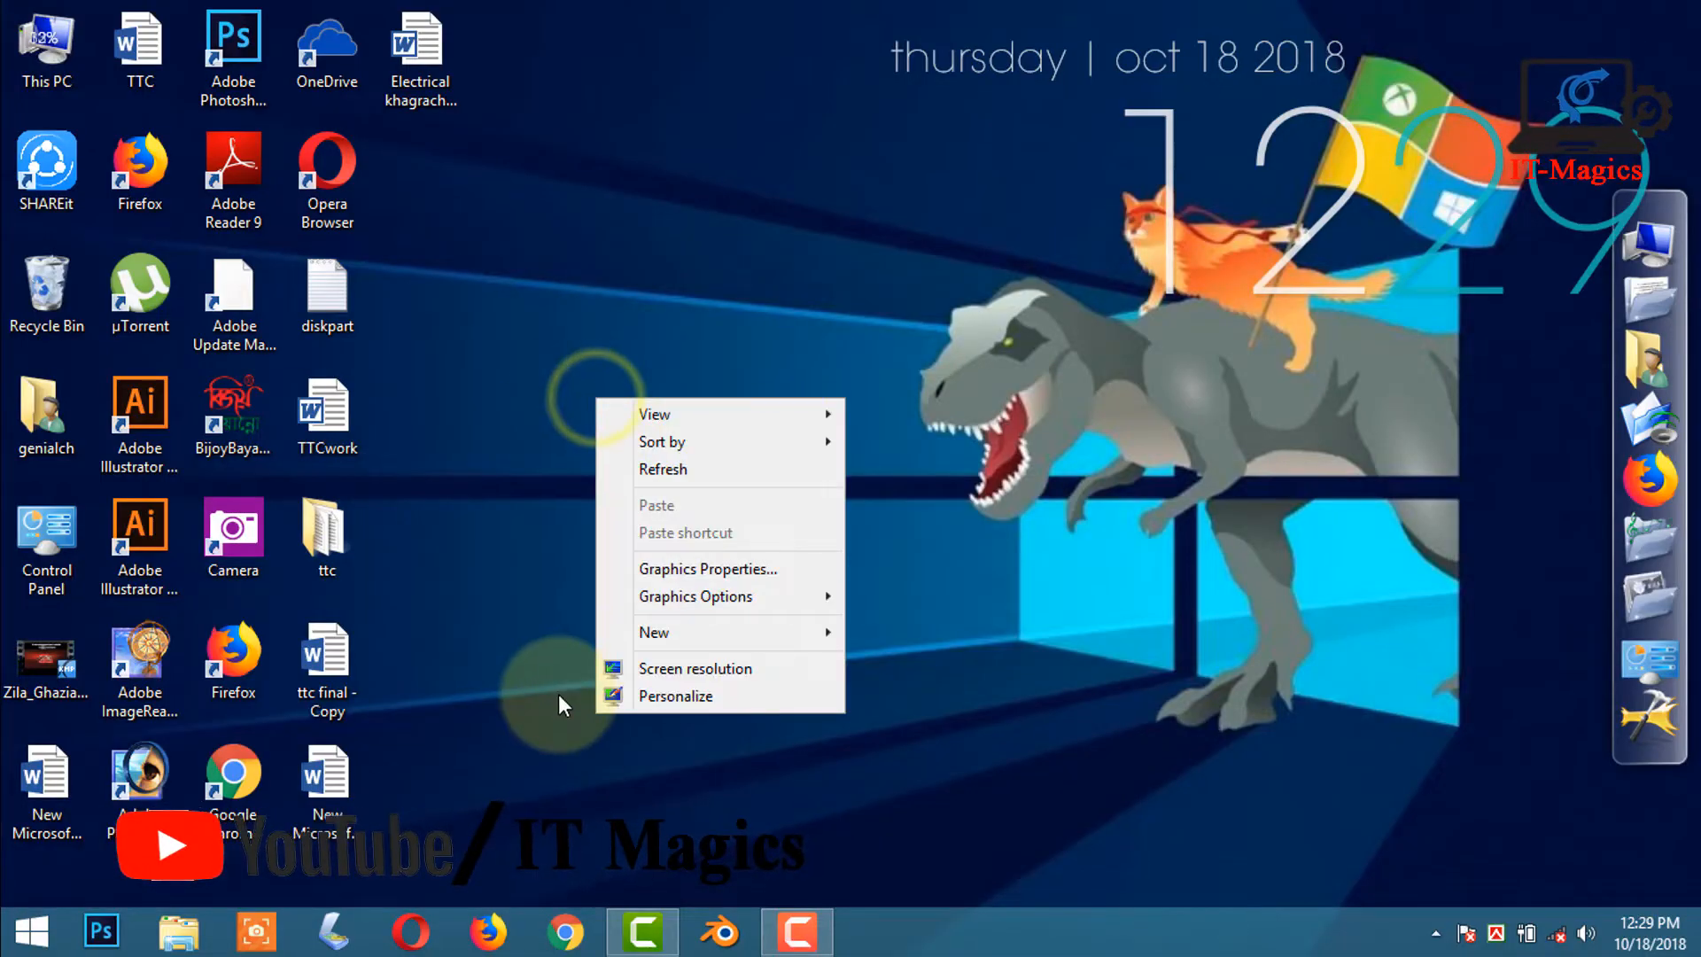
Create a New Microsoft Word Document on the desktop with its default name.
left_click(687, 633)
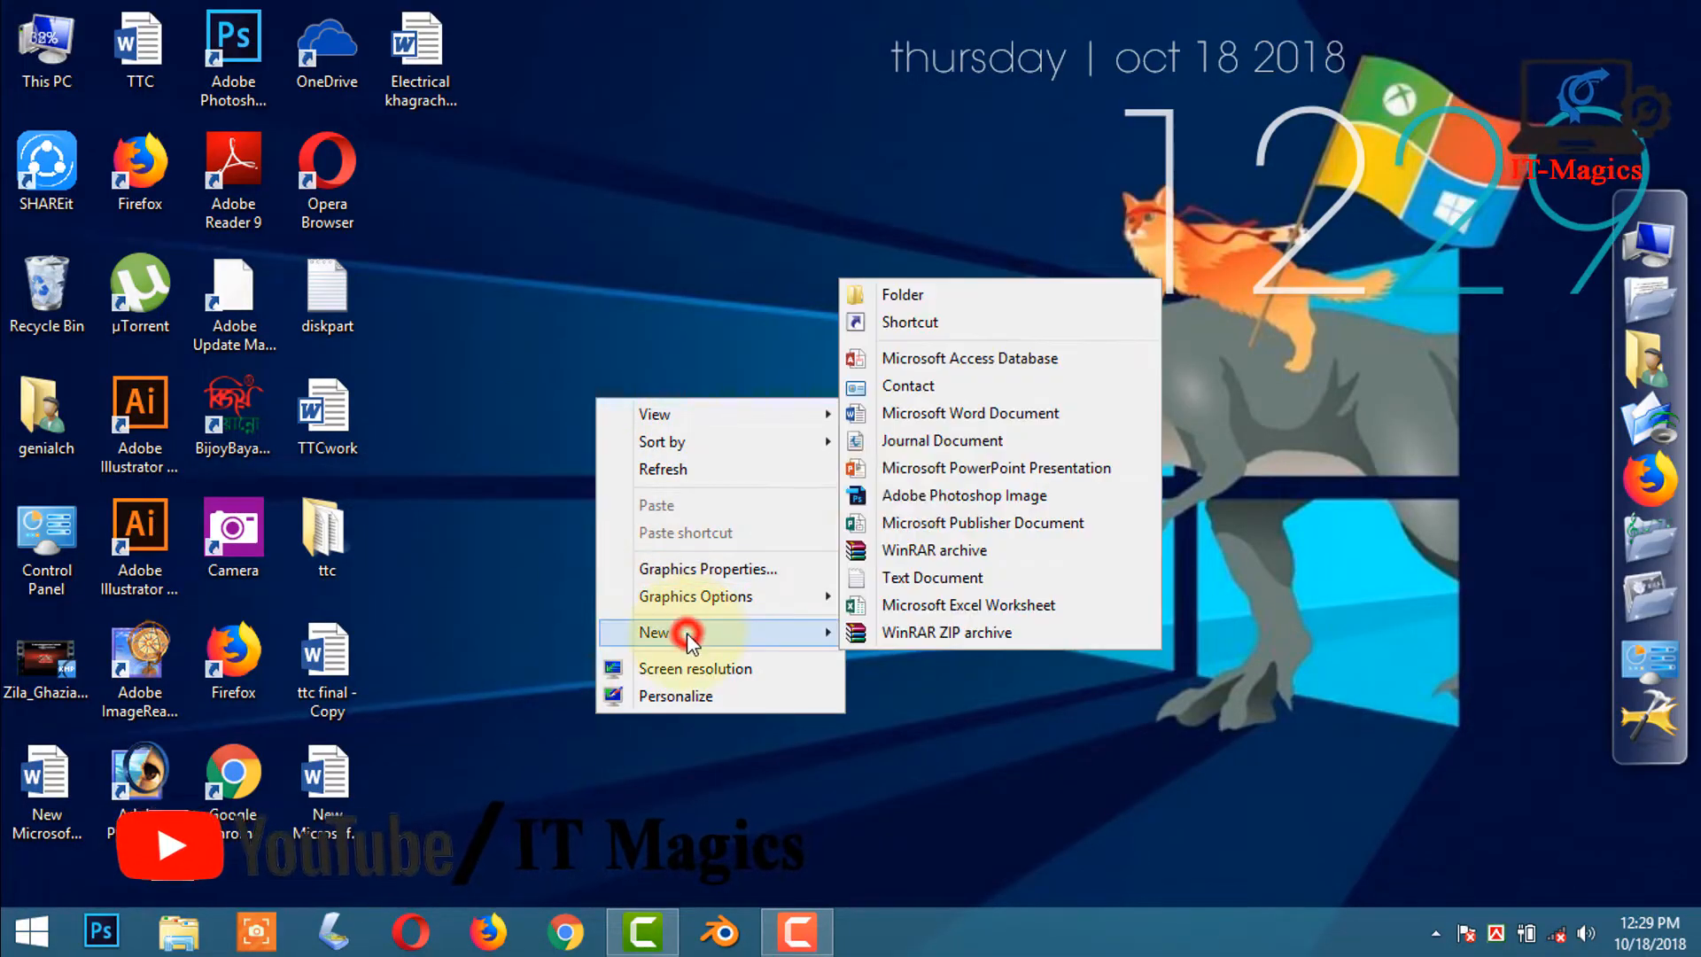
left_click(977, 419)
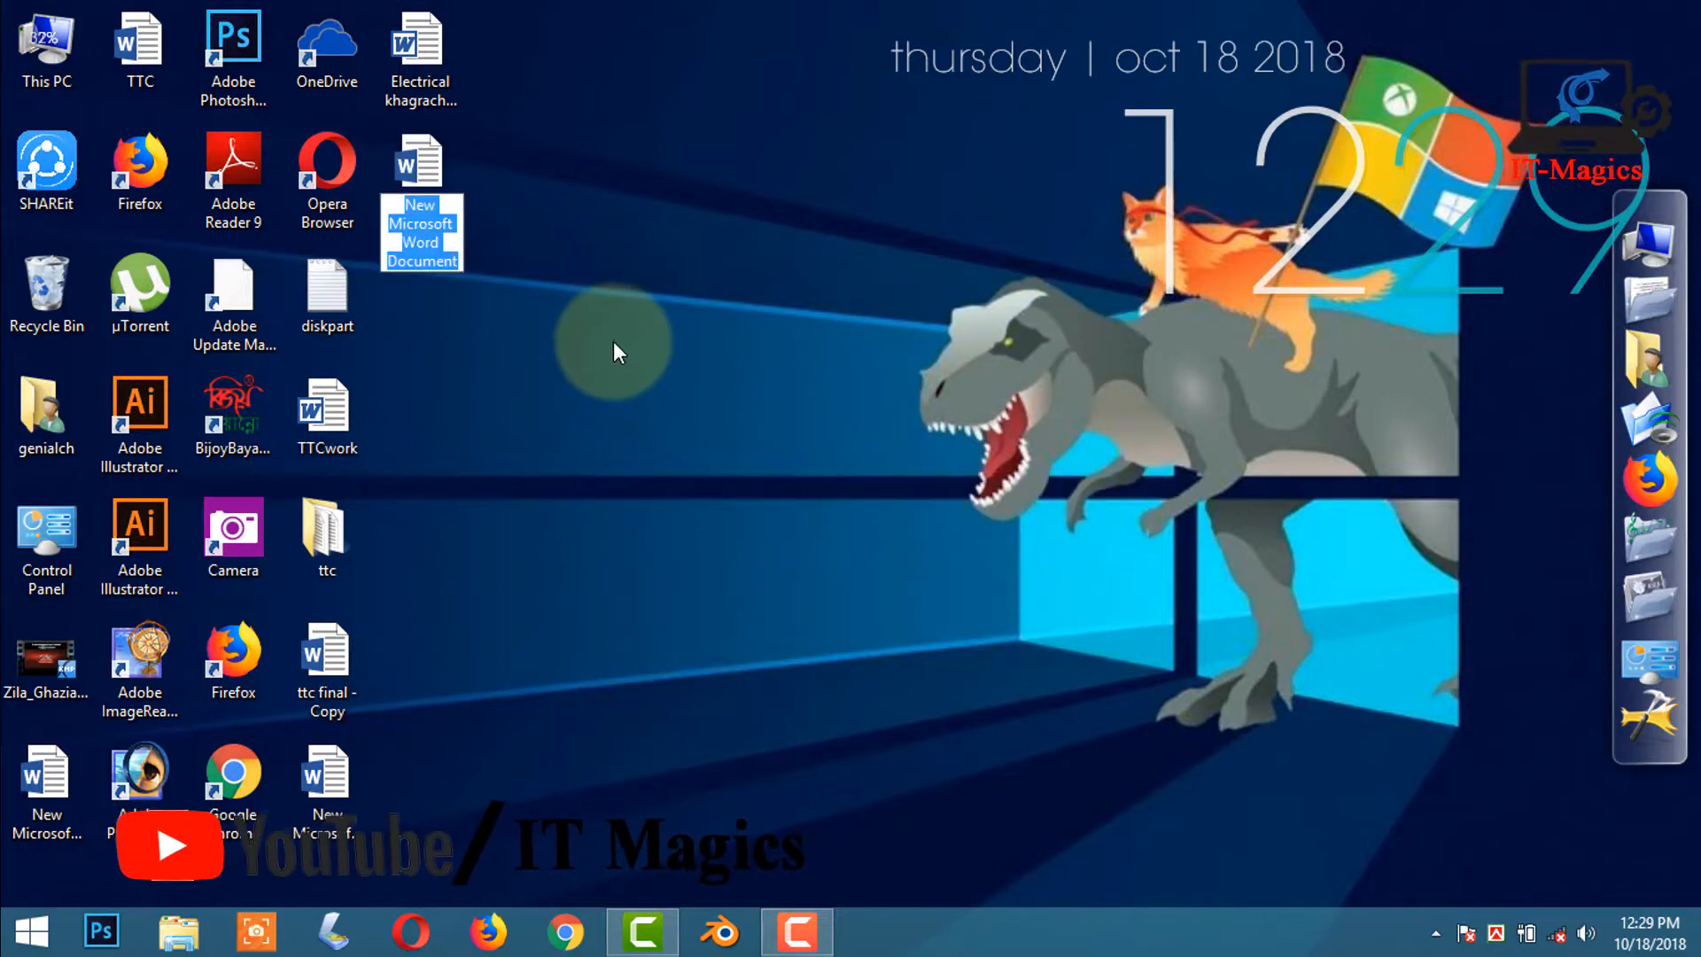
left_click(609, 336)
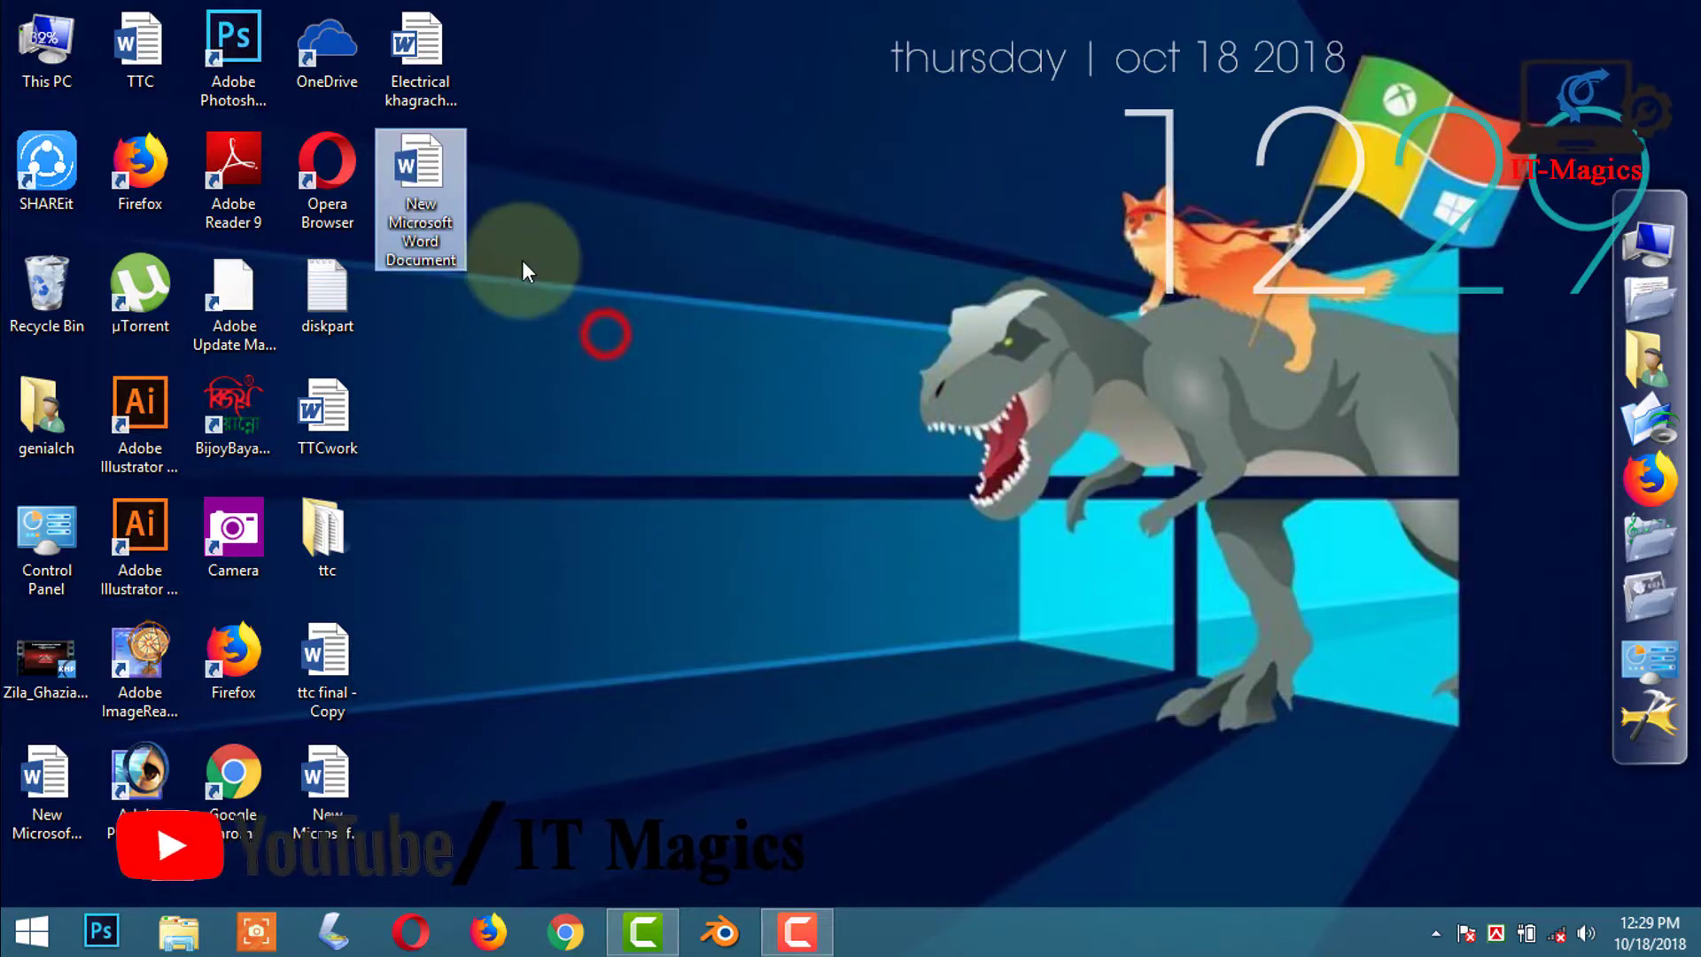
Start renaming the new Word document but keep its original name.
right_click(438, 206)
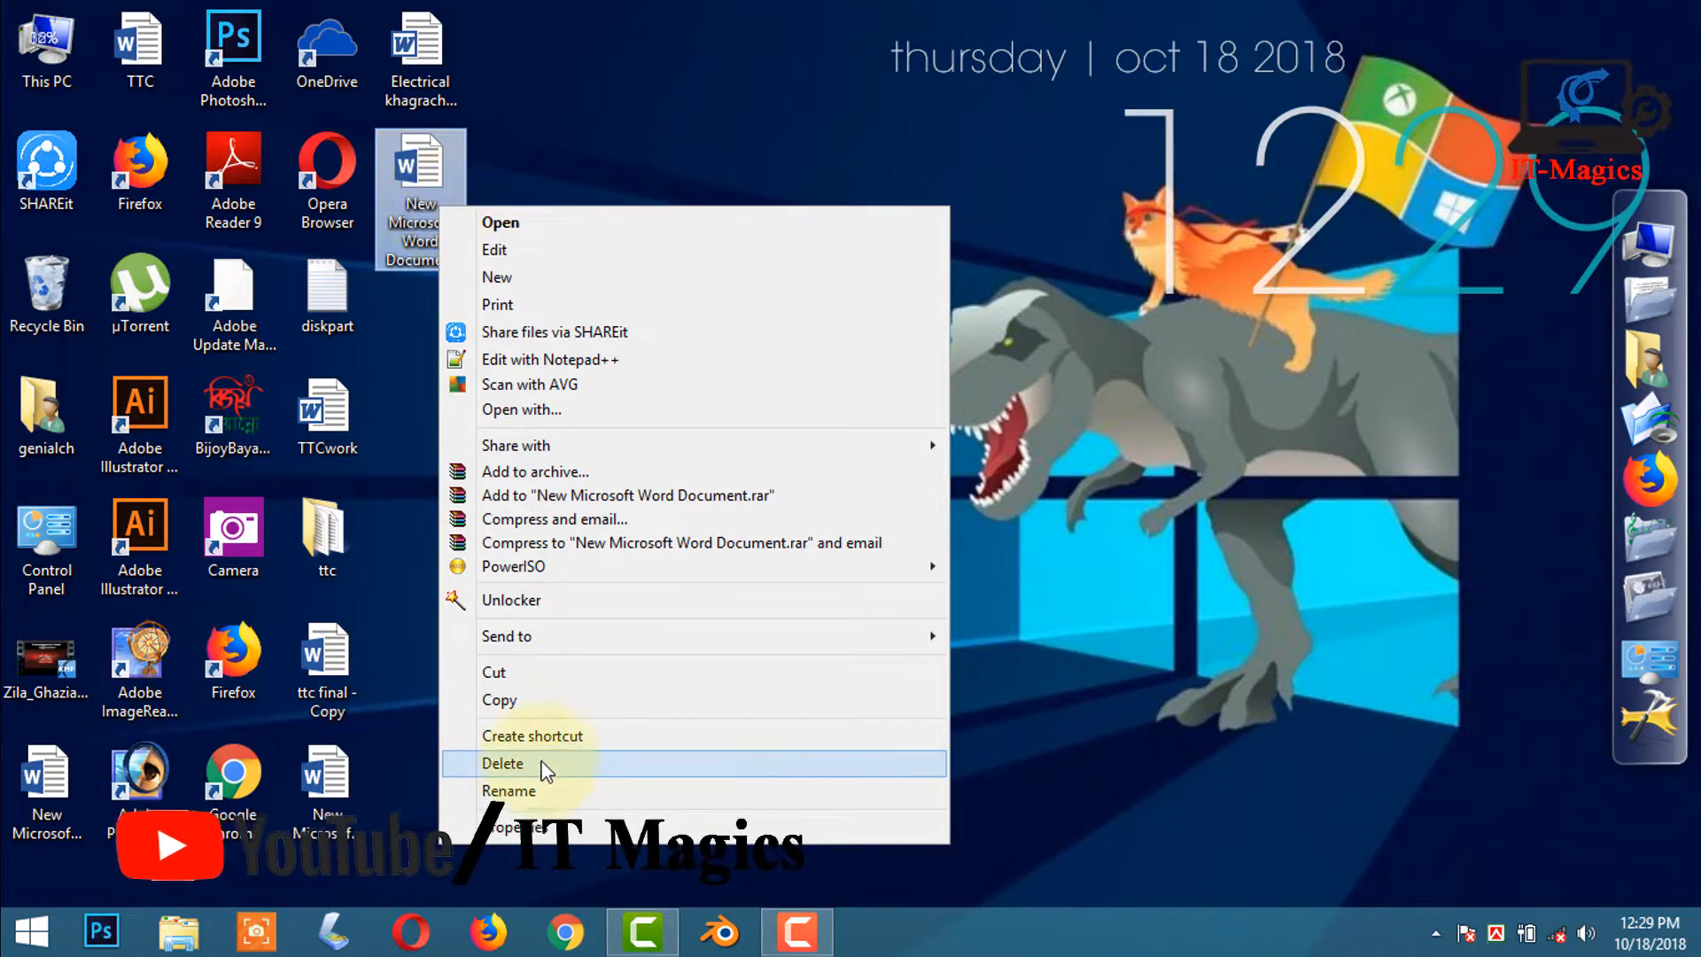
left_click(532, 790)
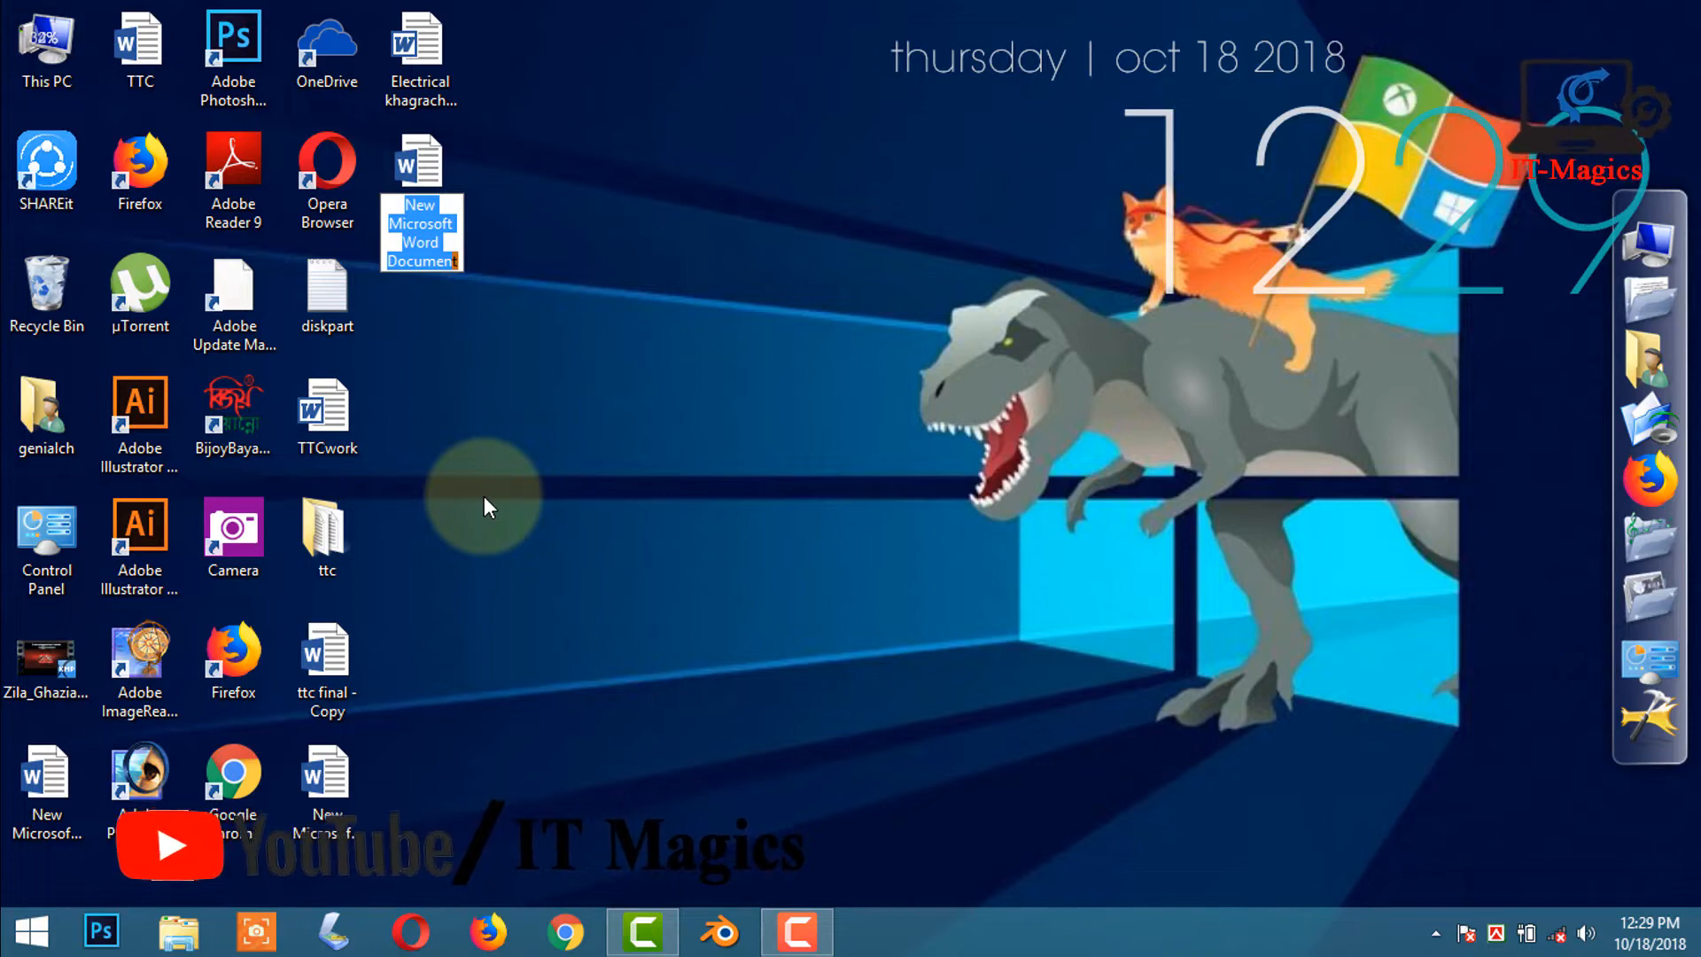
left_click(563, 411)
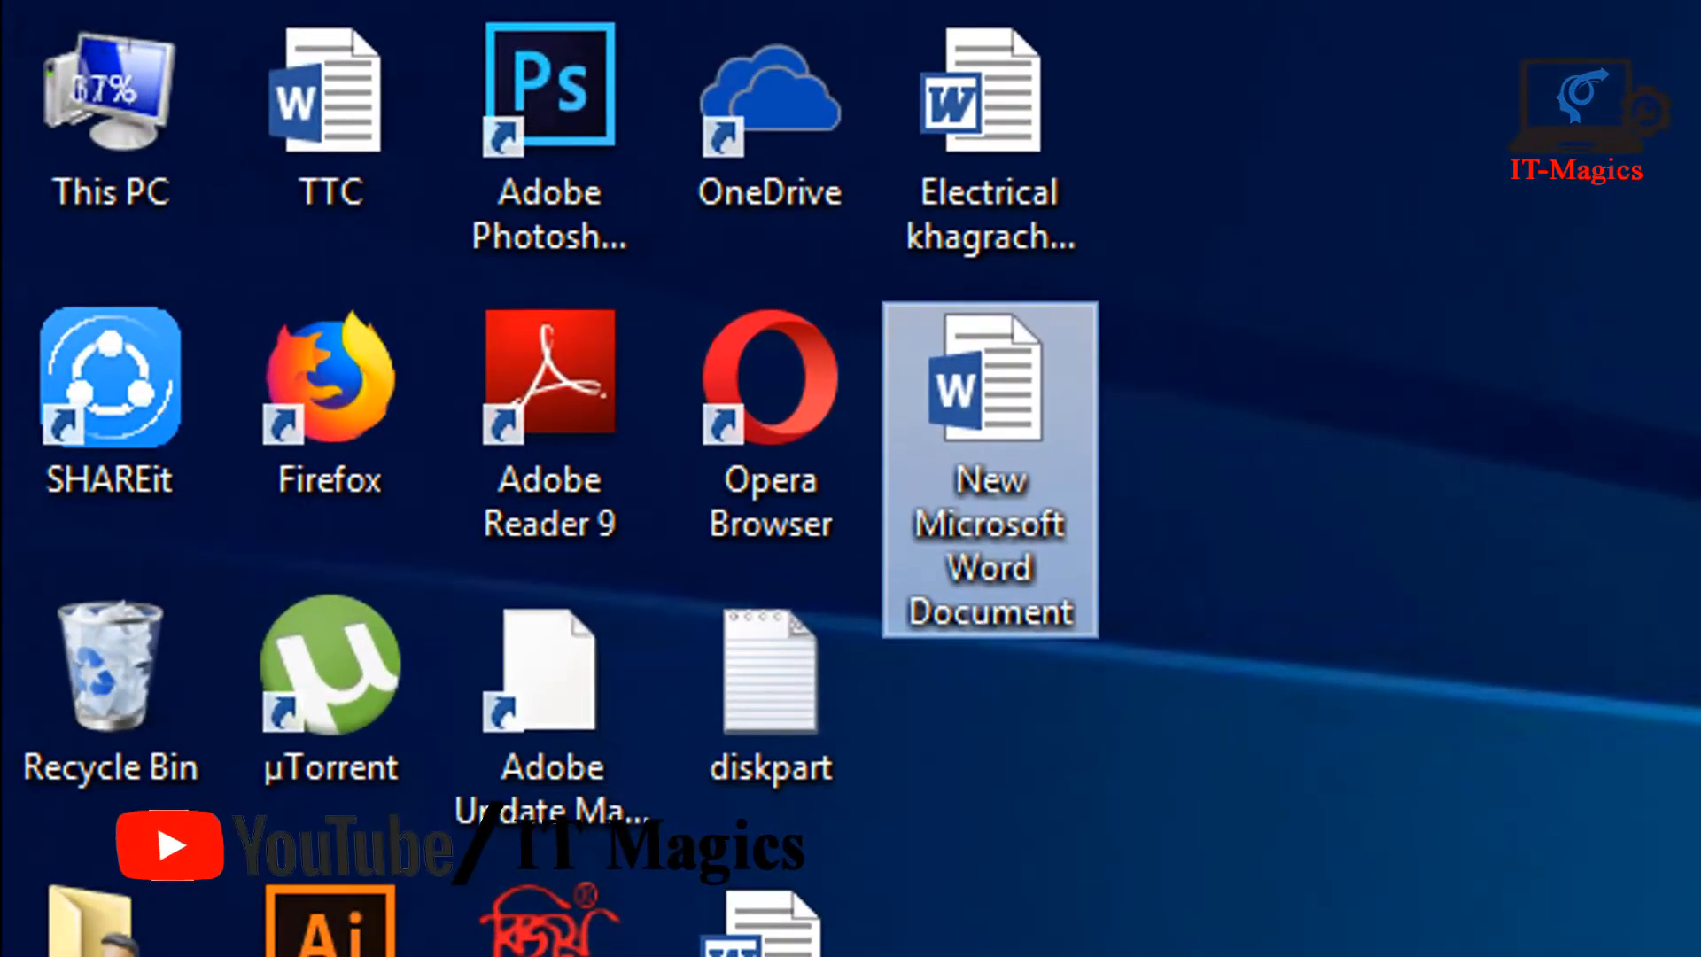
Launch Computer Management from This PC's Manage action and move its window right.
right_click(153, 174)
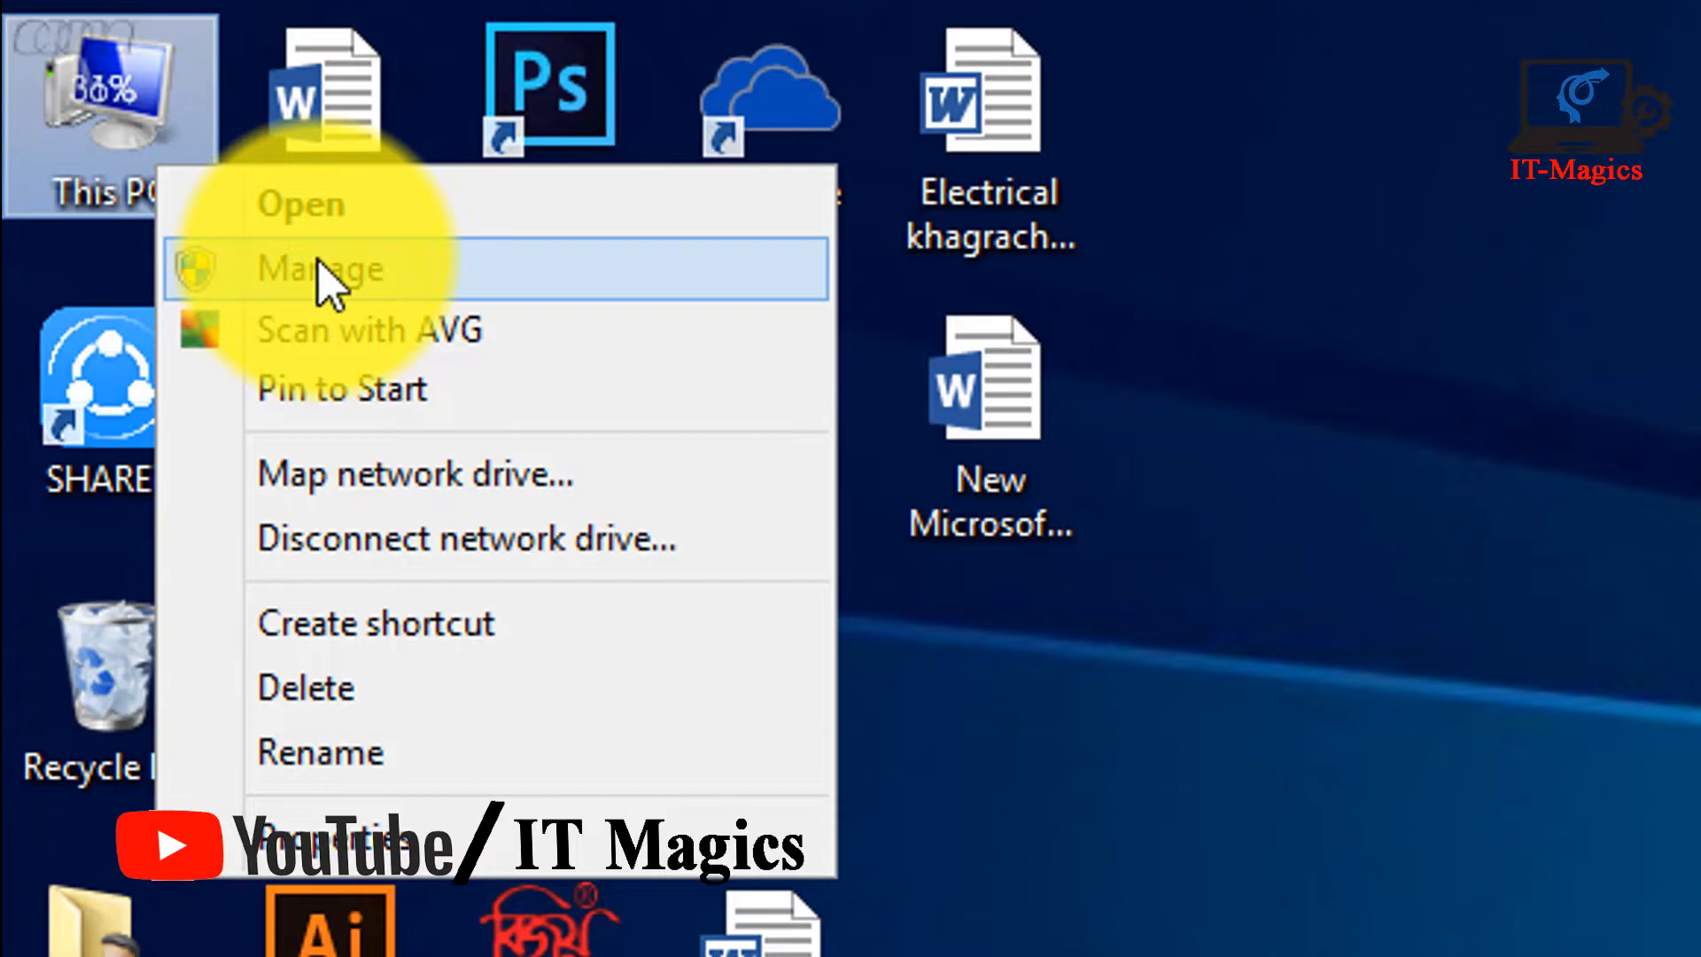
left_click(322, 268)
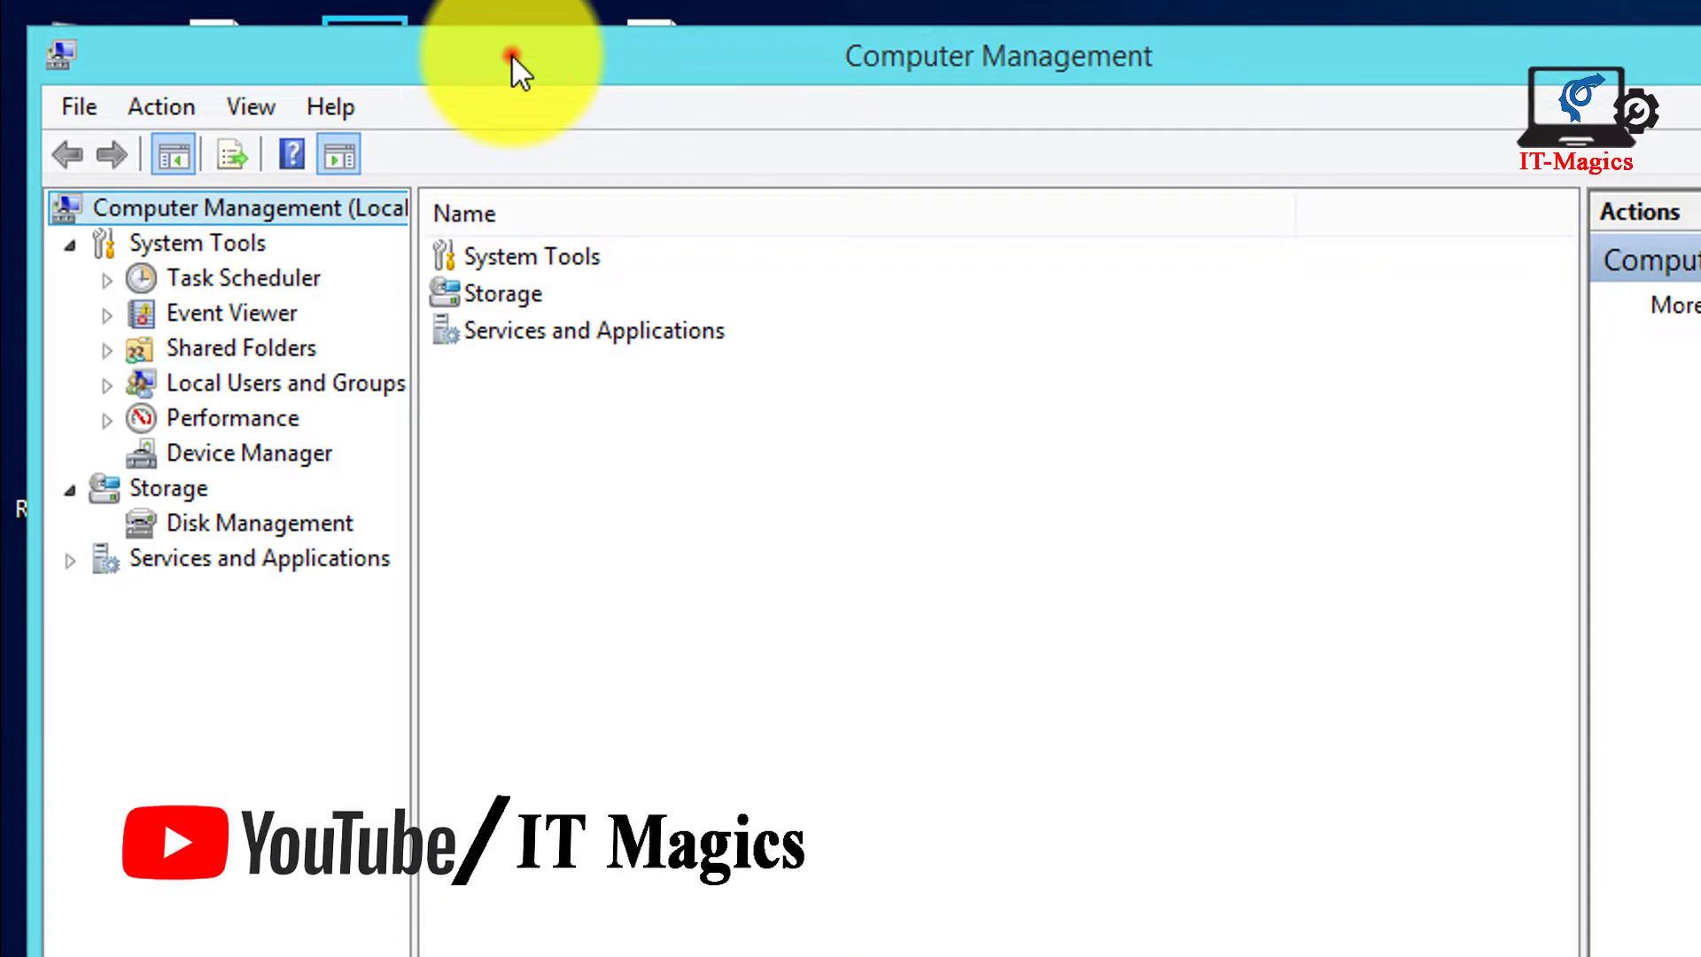
left_click_drag(512, 54, 616, 23)
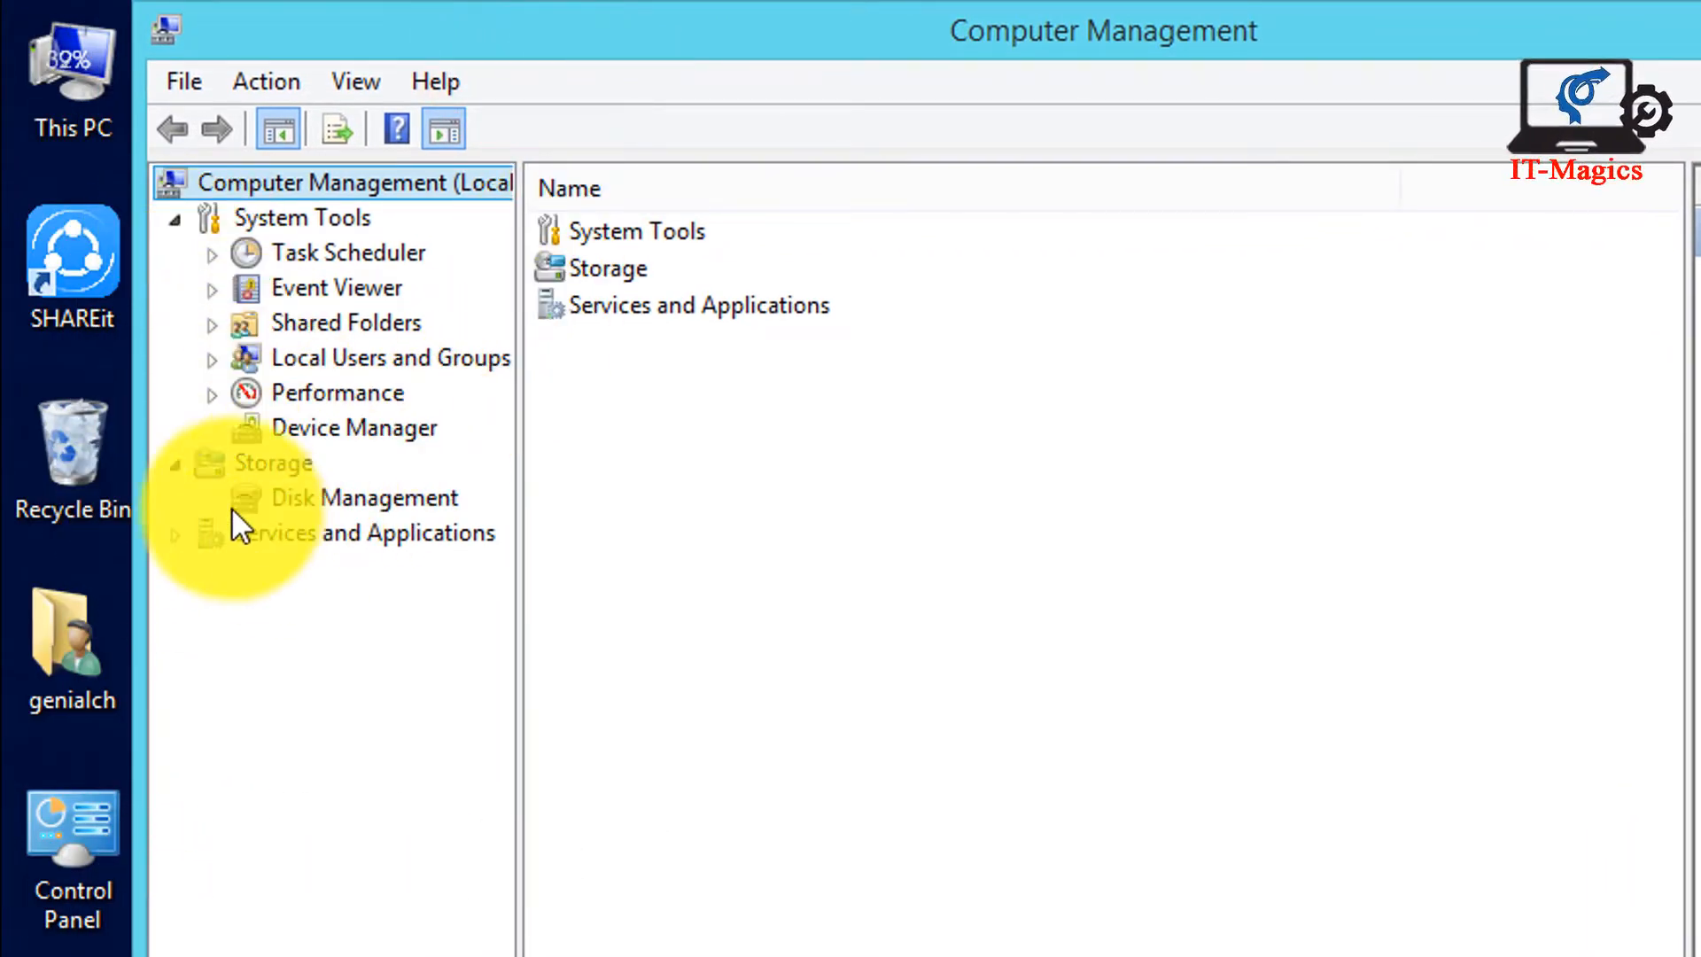
left_click(174, 530)
left_click(173, 531)
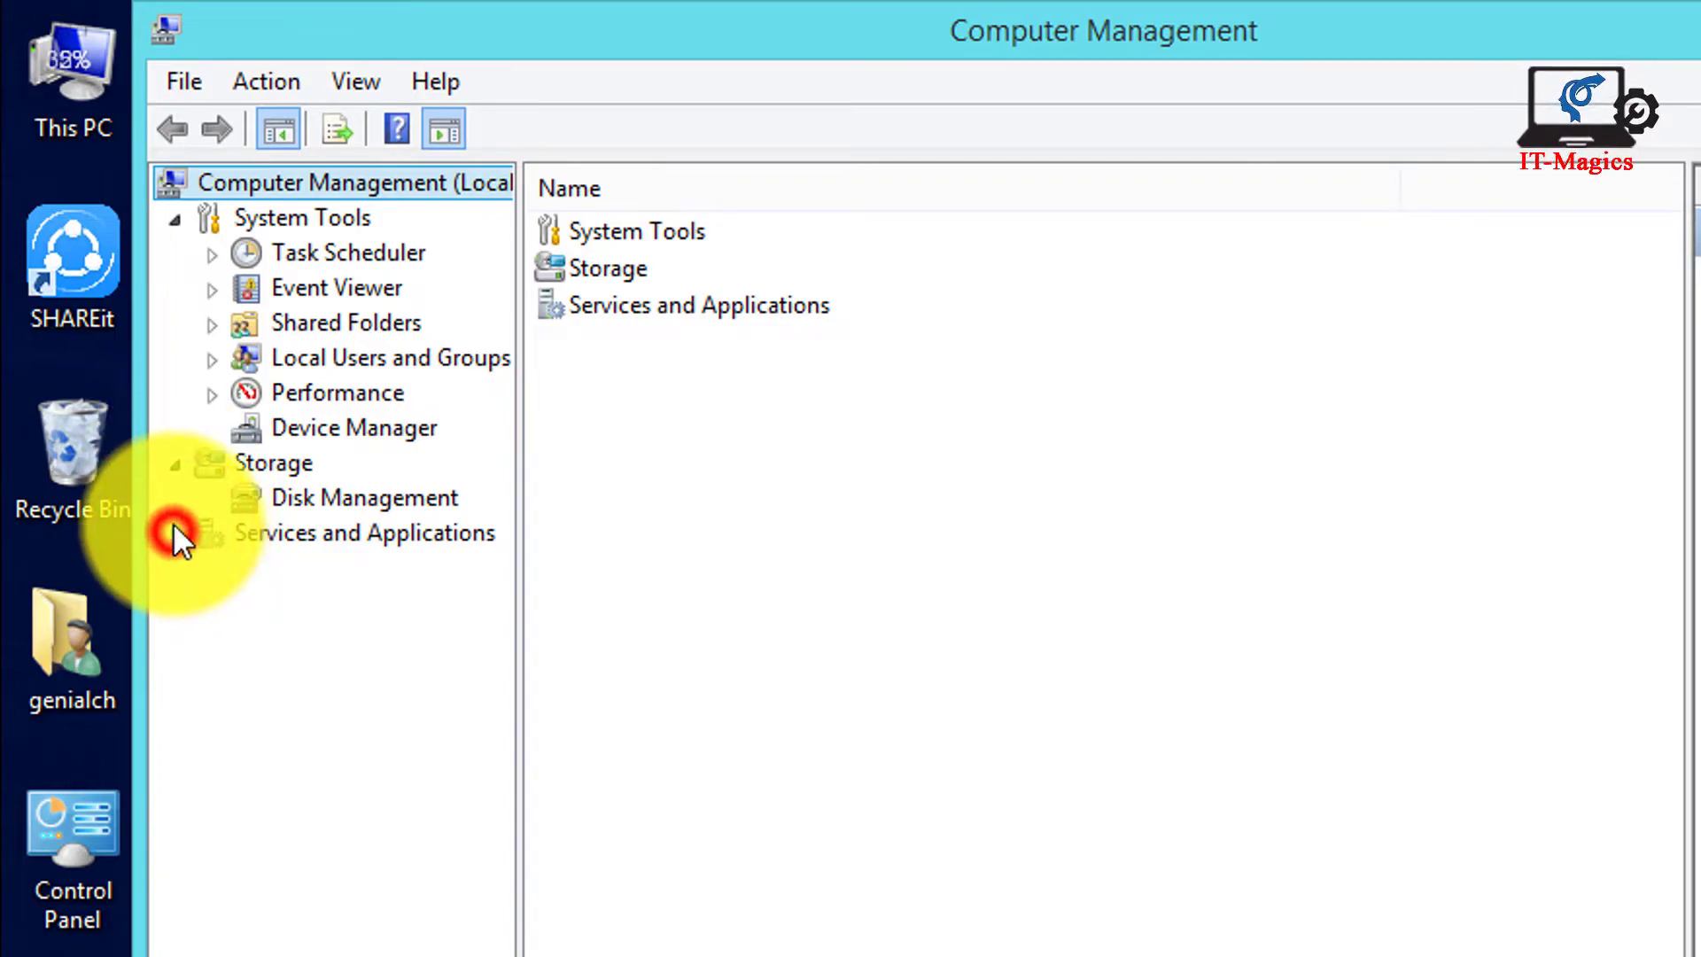
left_click(181, 465)
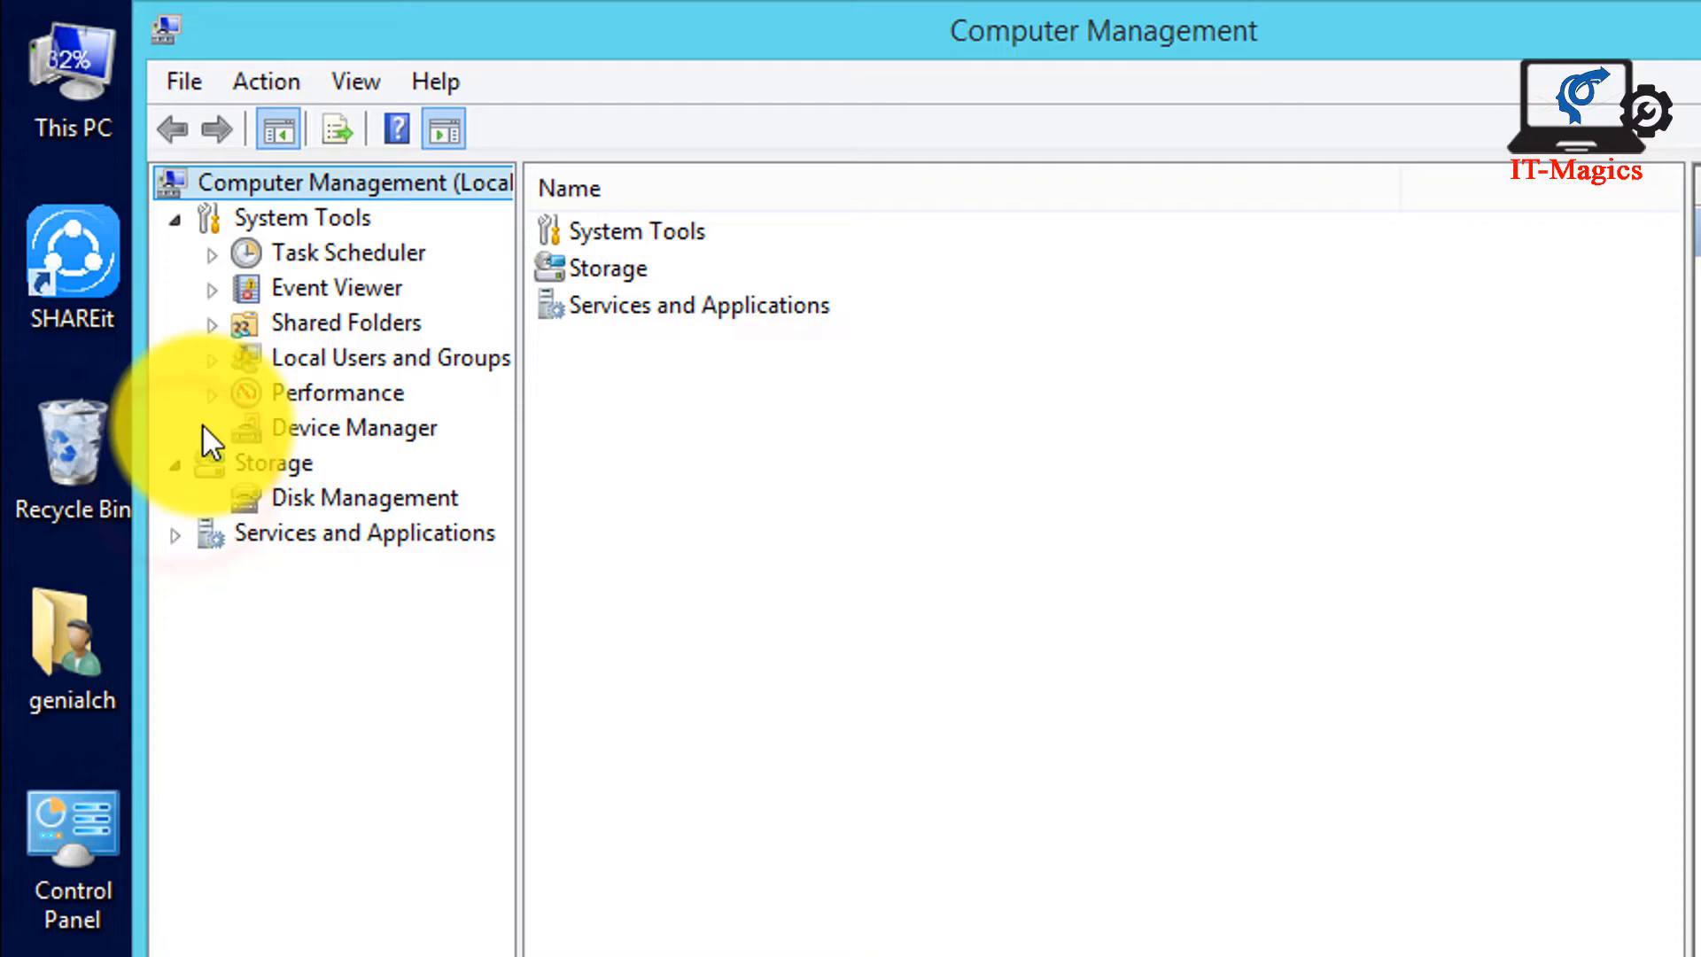
left_click(328, 427)
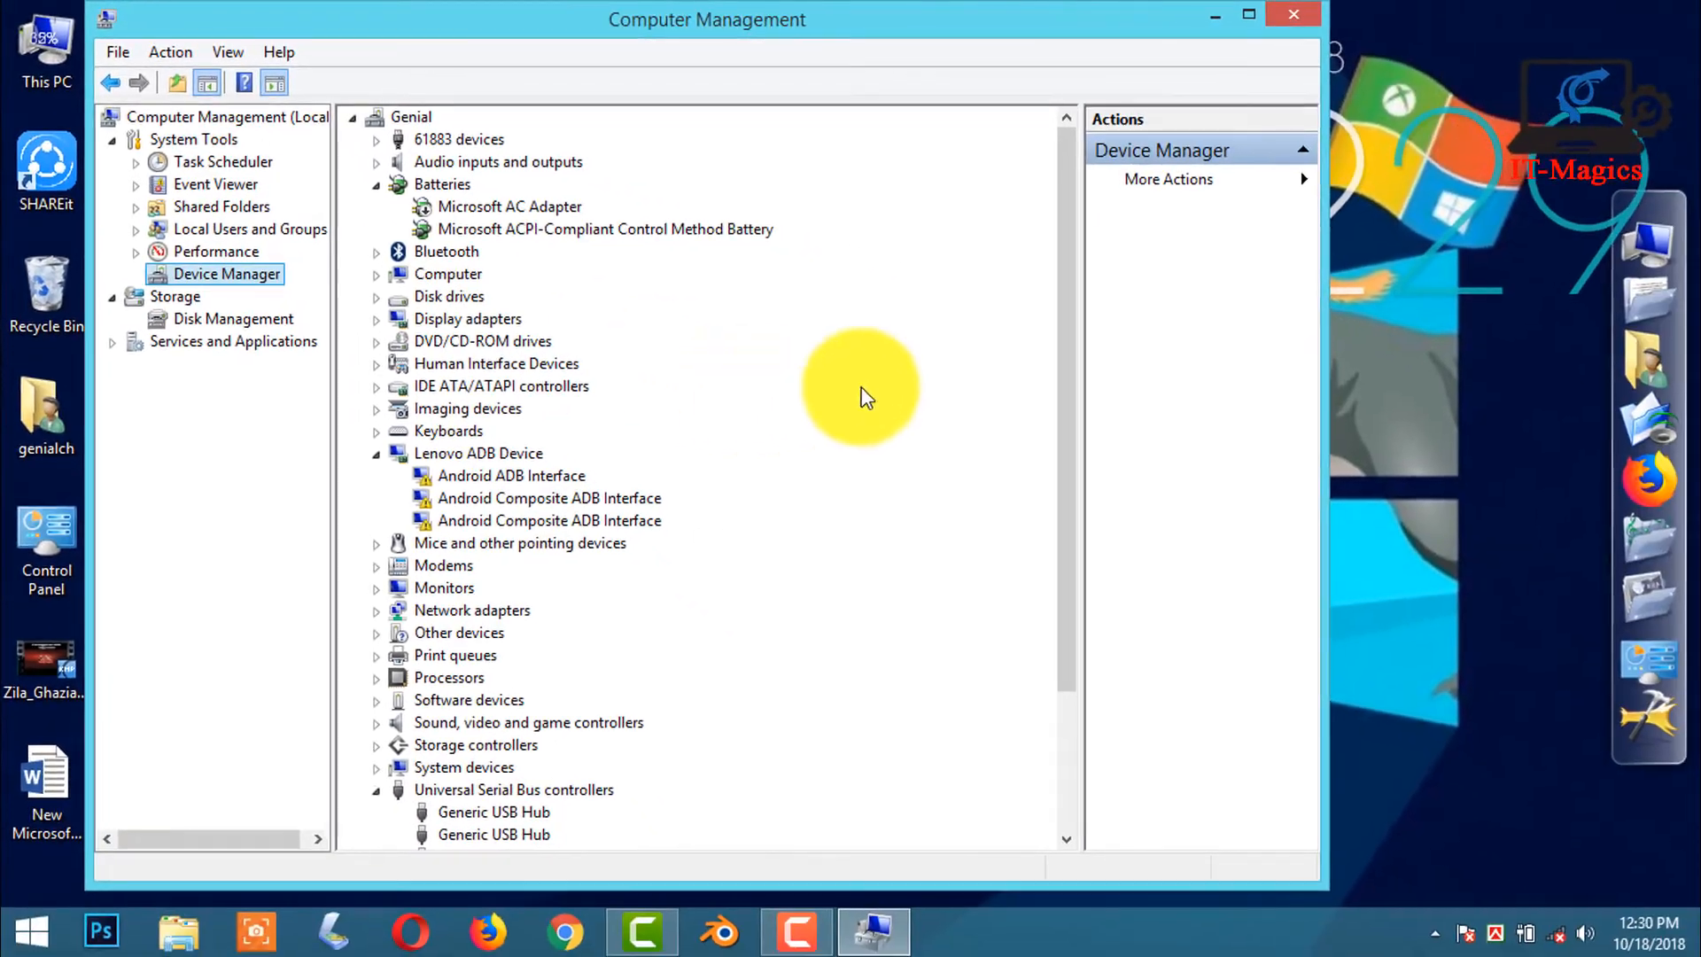
left_click_drag(1065, 277, 1095, 362)
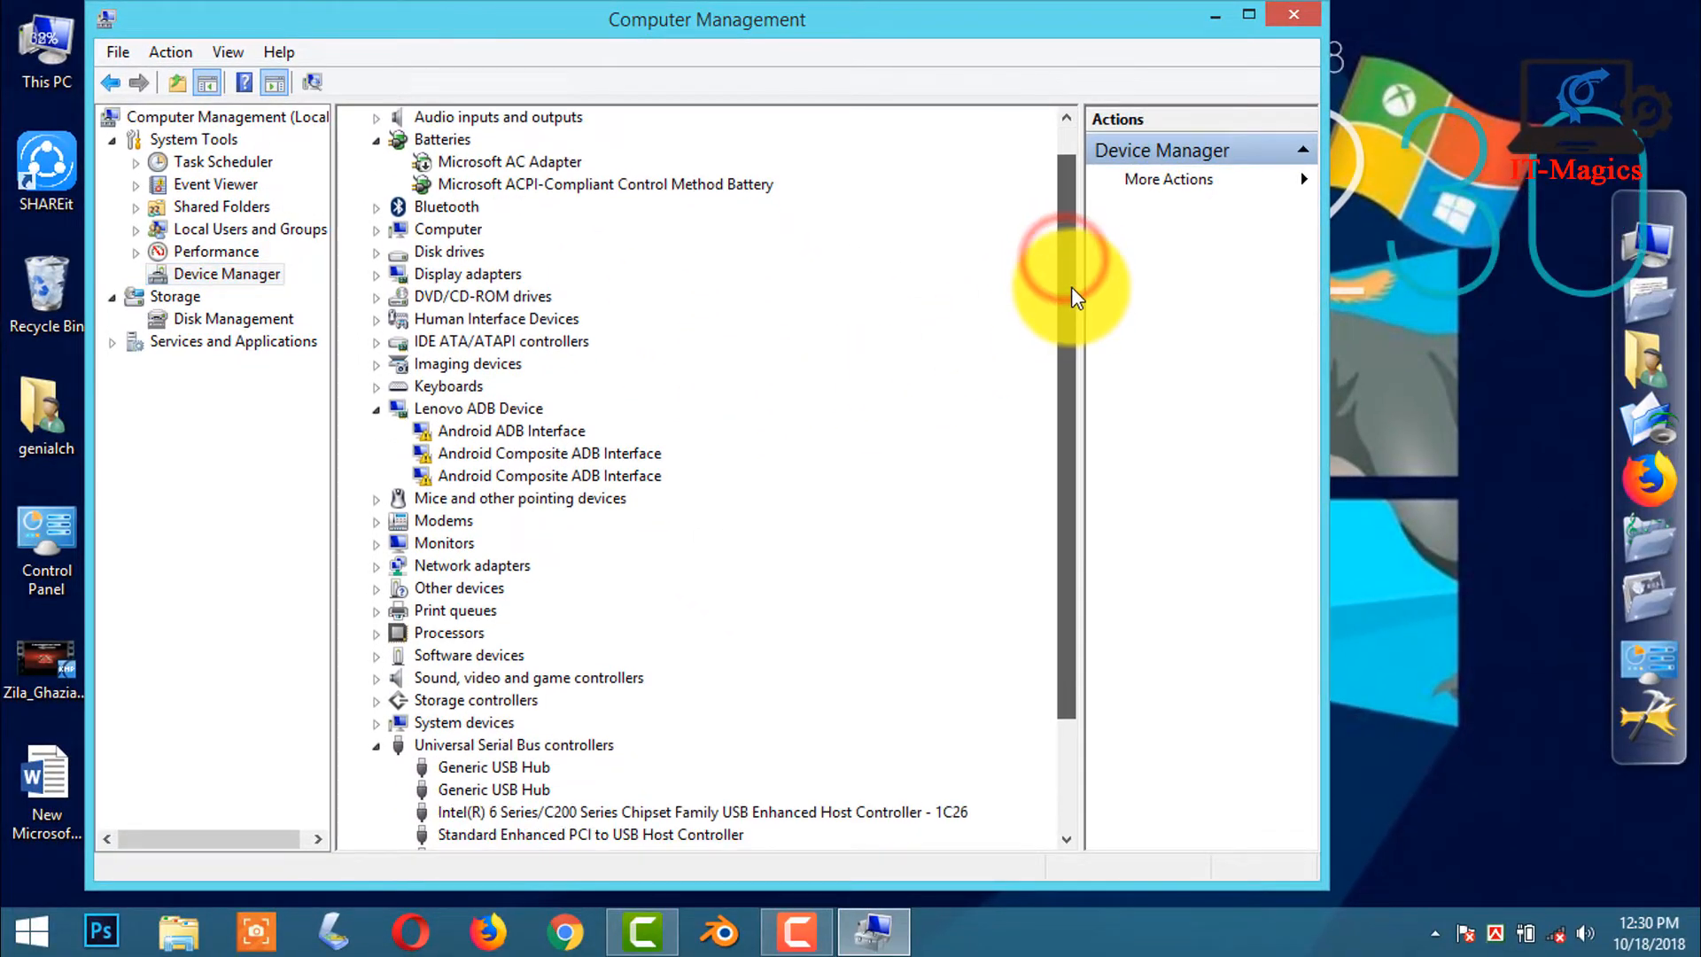
scroll(1094, 353, "down", 2)
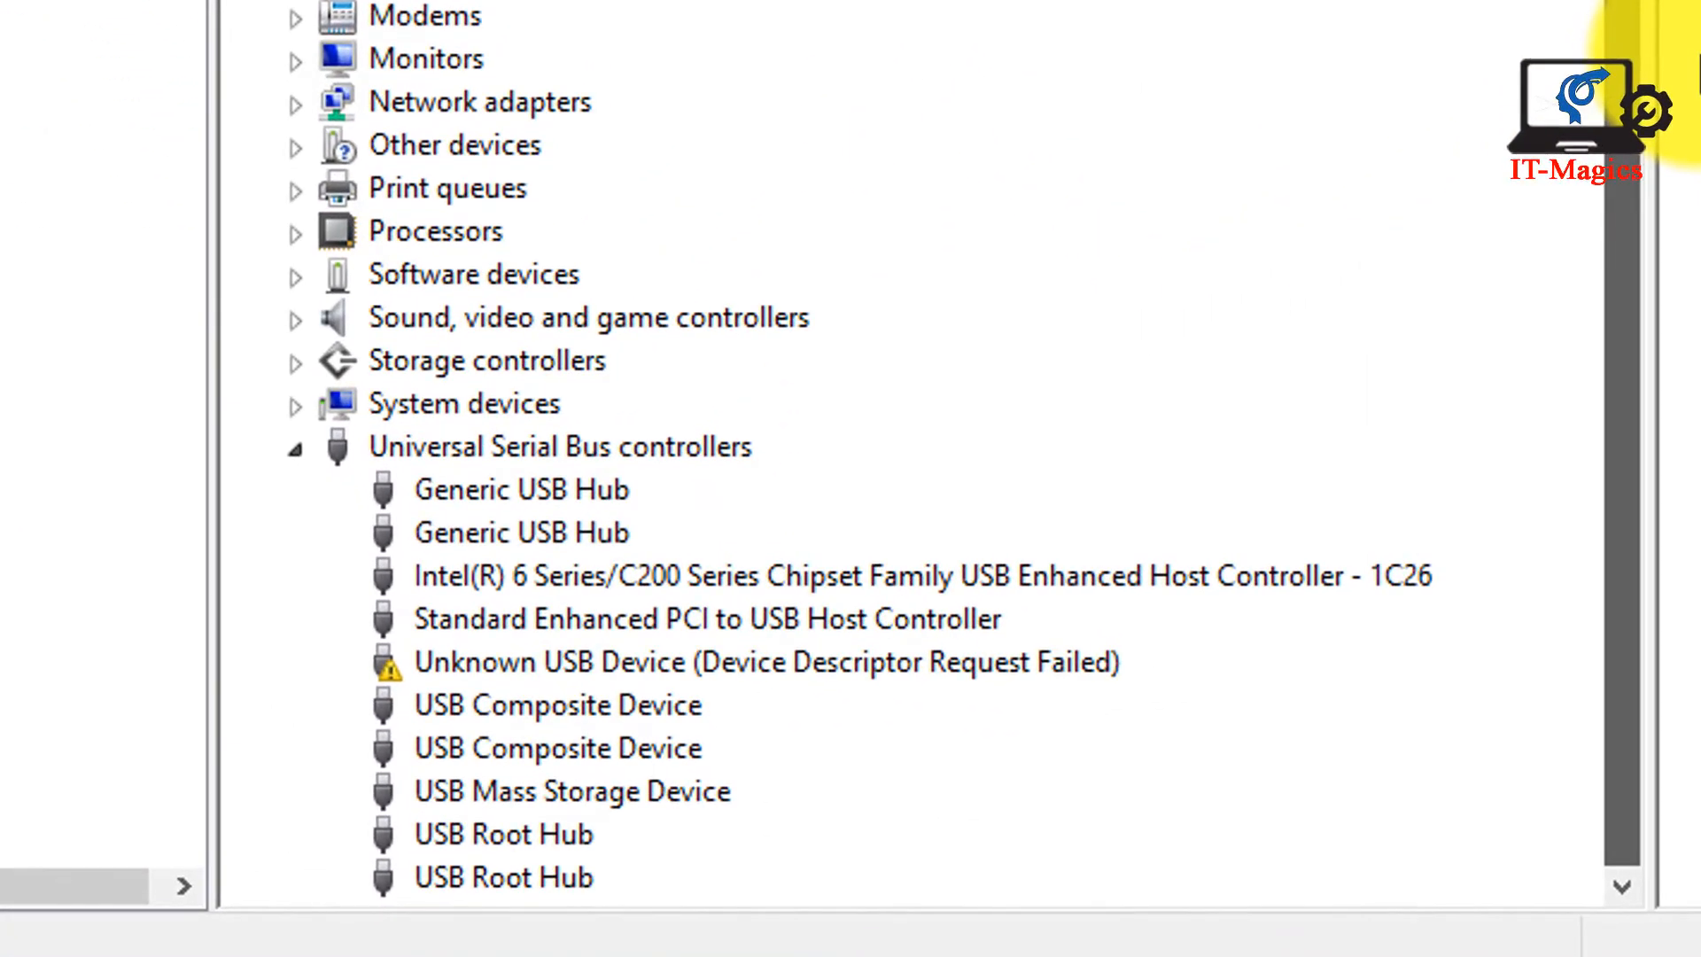
Select the Unknown USB Device under USB controllers and bring up its actions.
left_click(435, 662)
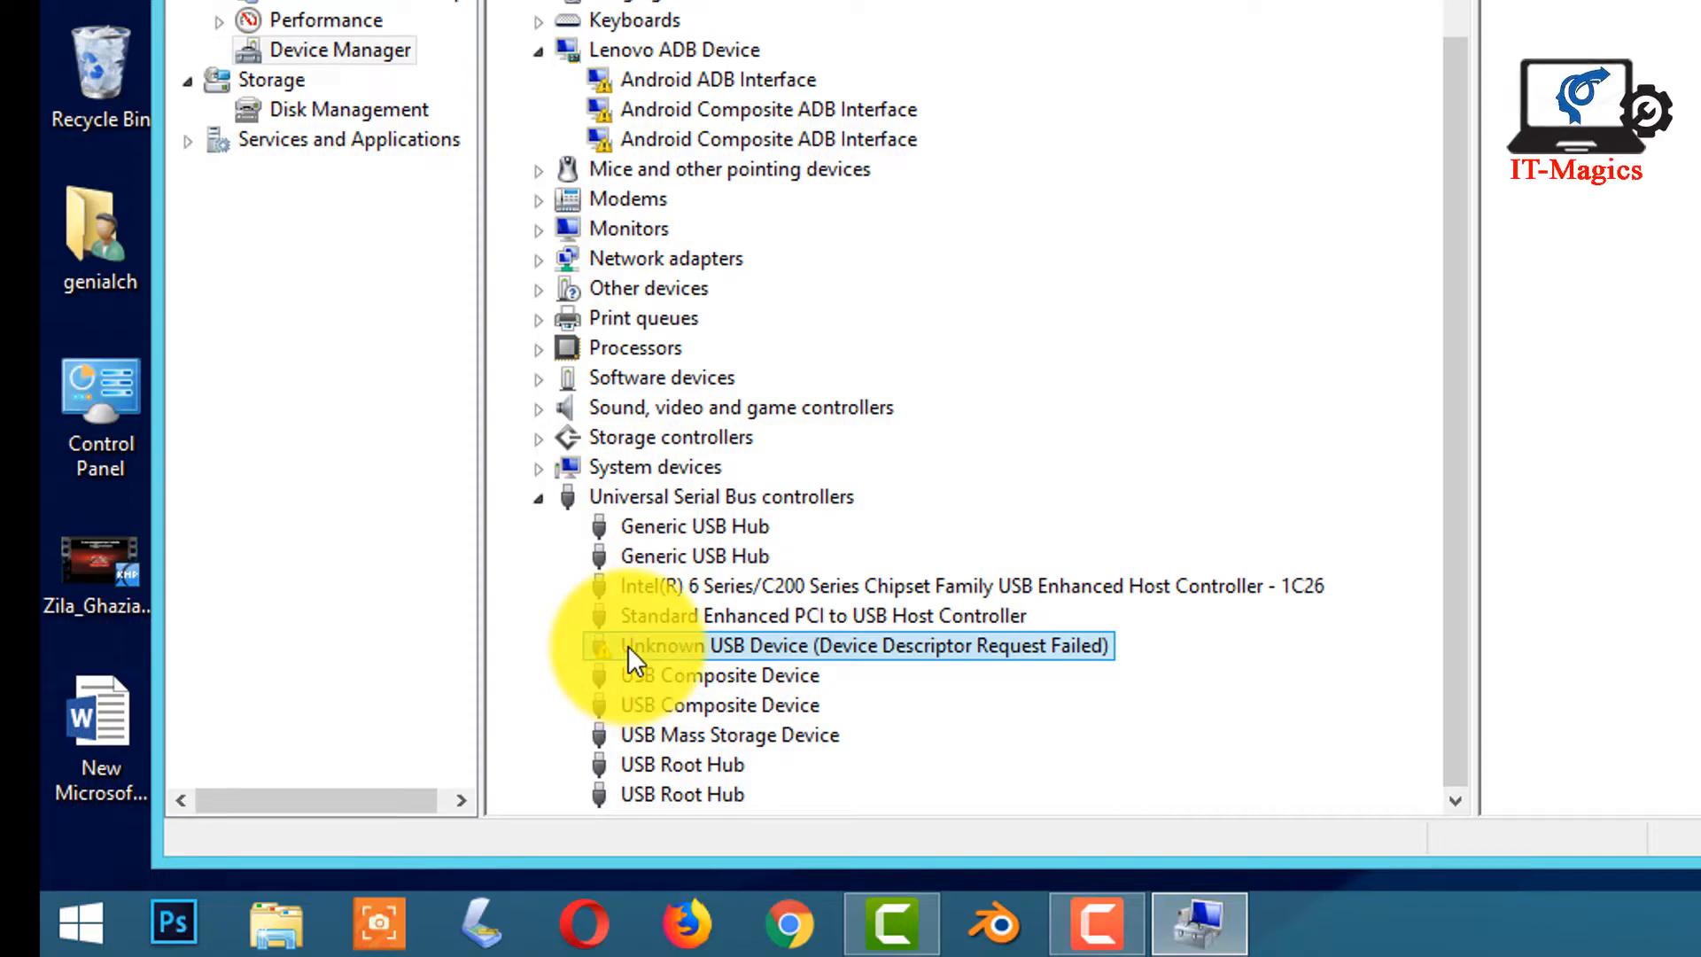
right_click(628, 646)
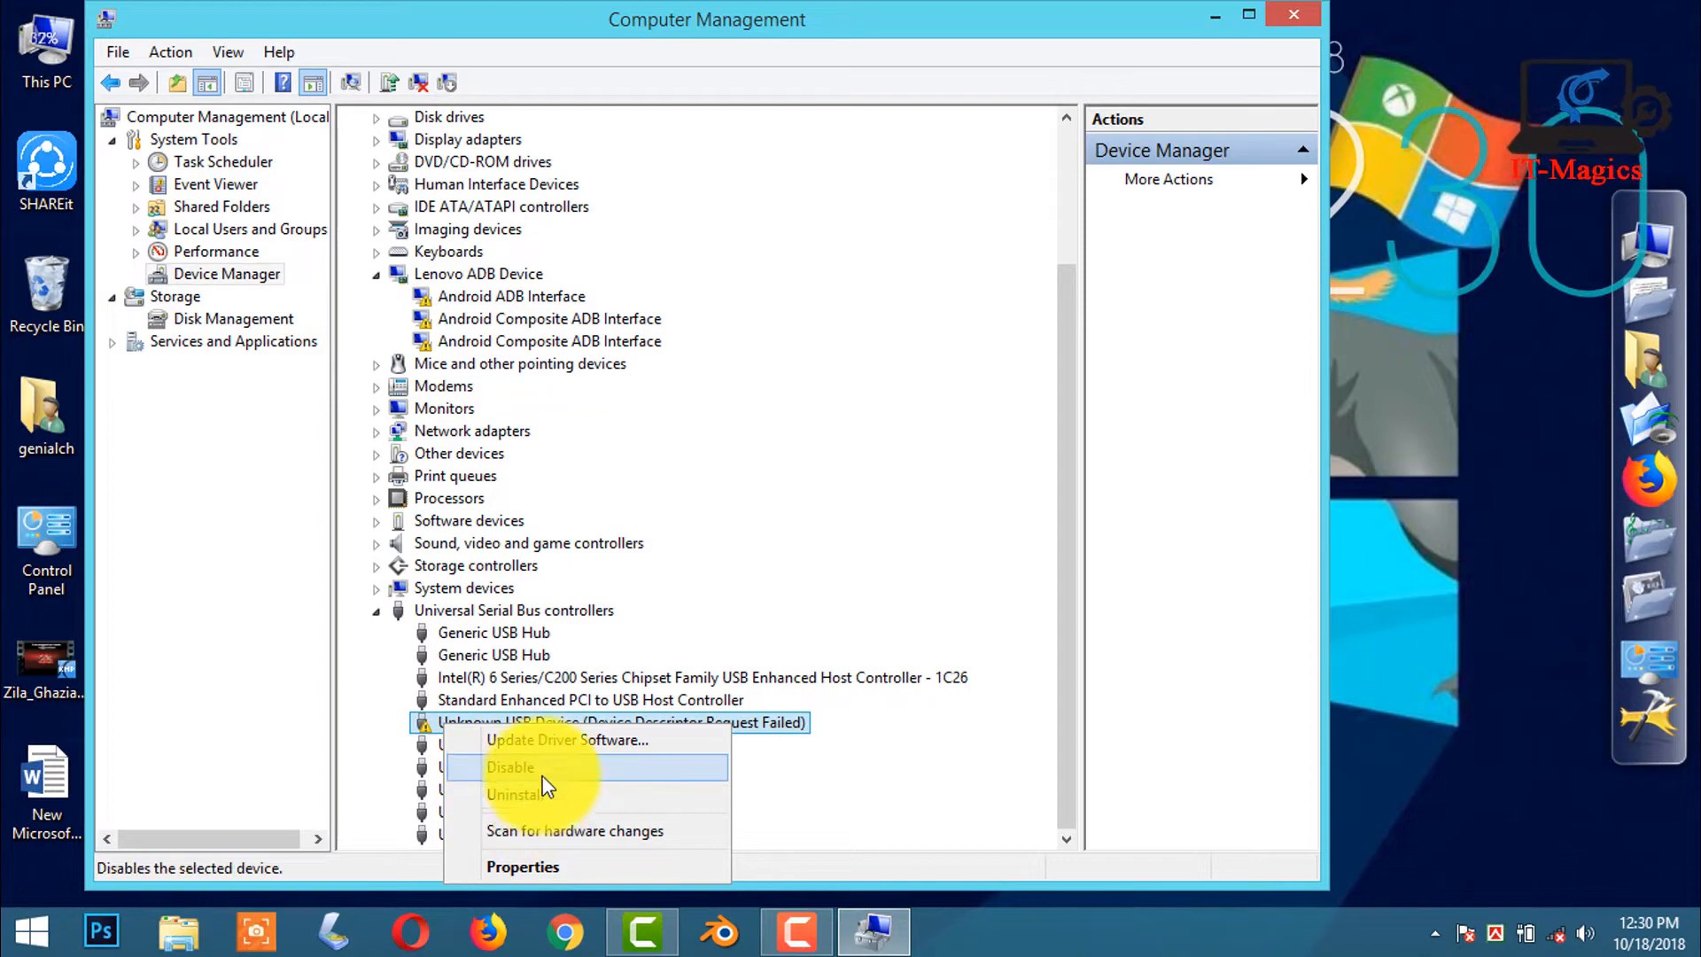
Search automatically for an updated driver; Windows reports the best driver is installed.
left_click(647, 738)
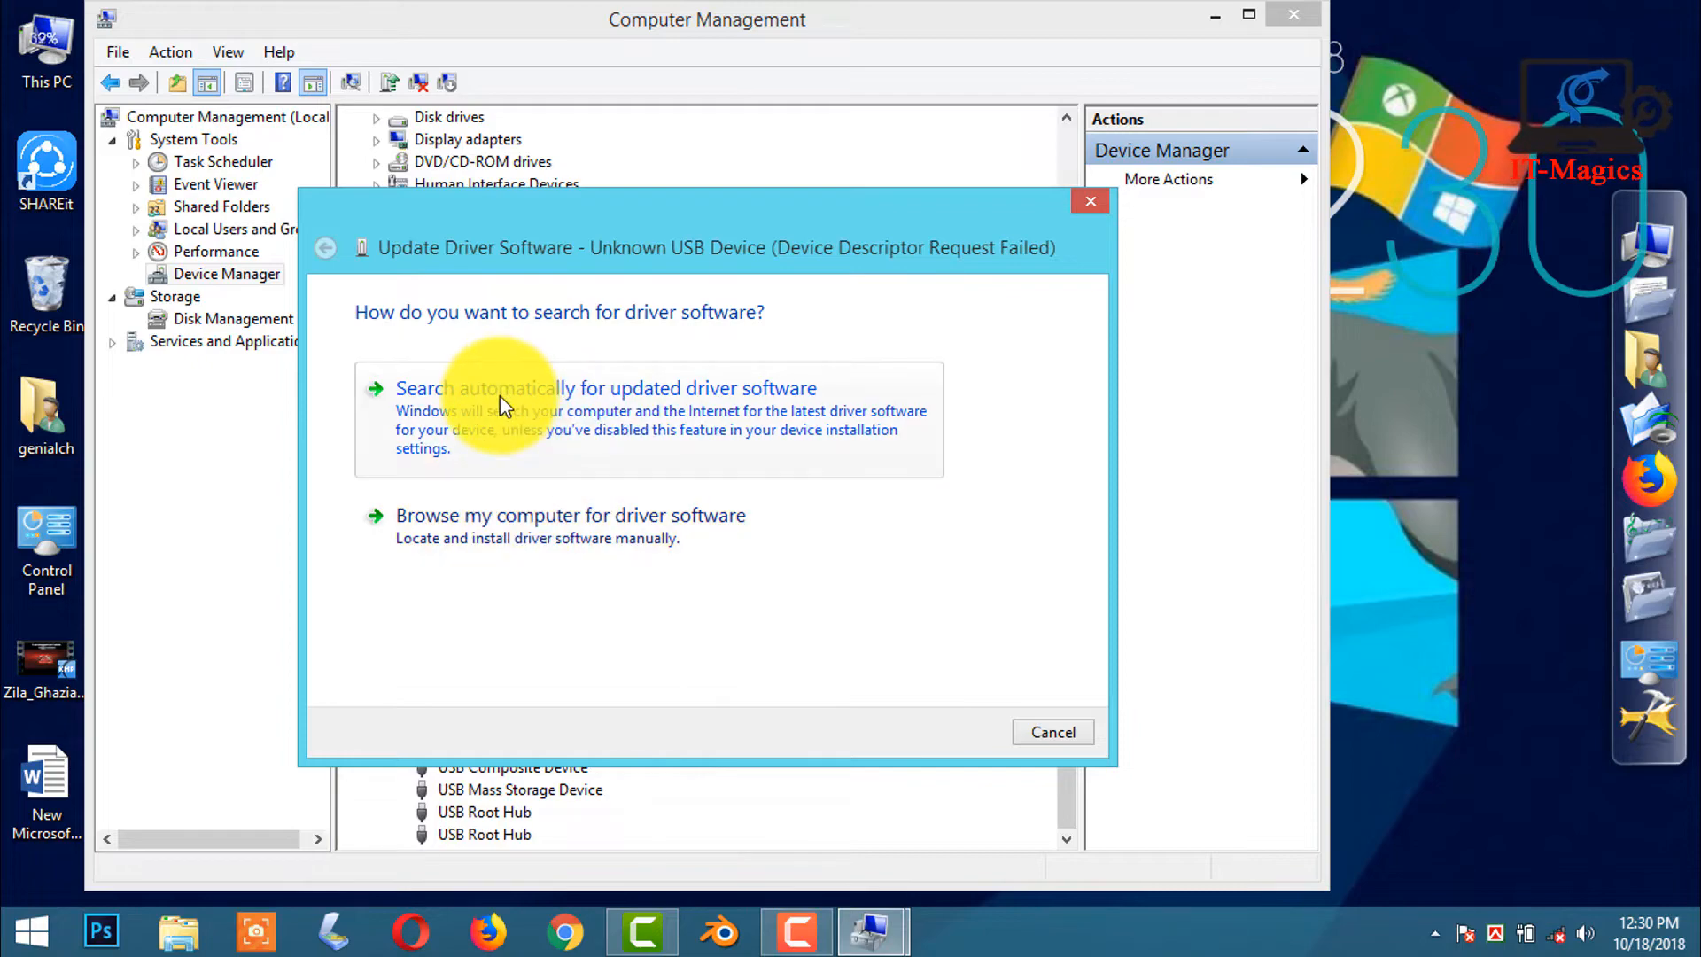
left_click(533, 415)
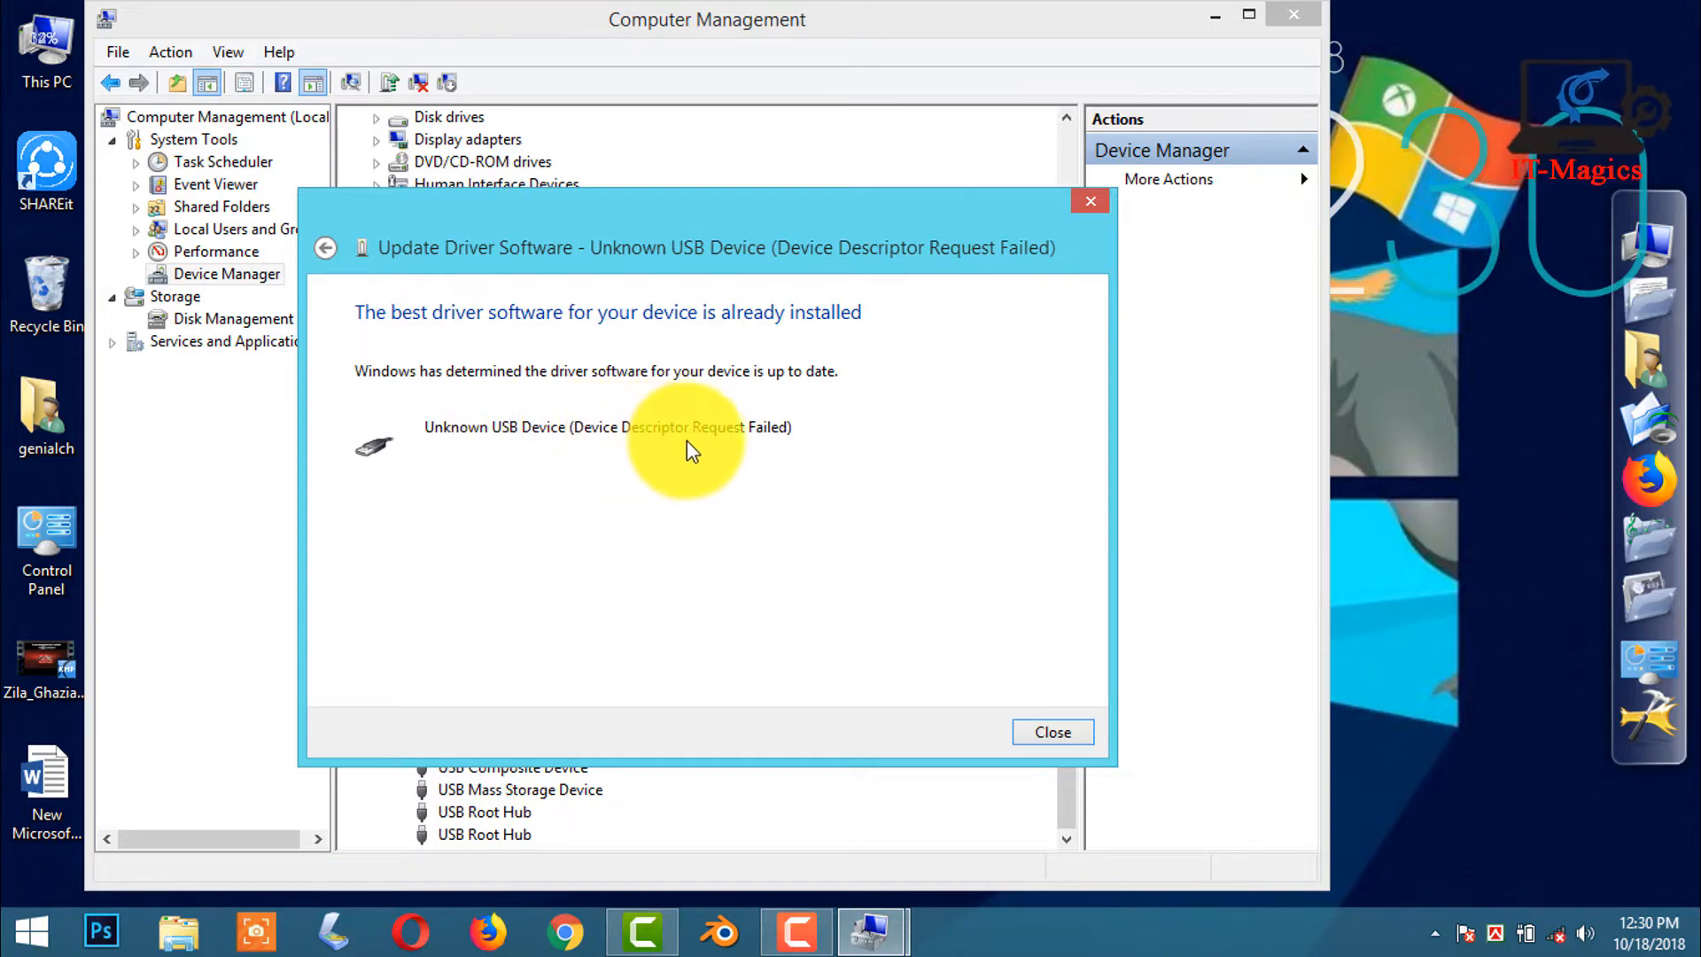
left_click(1067, 737)
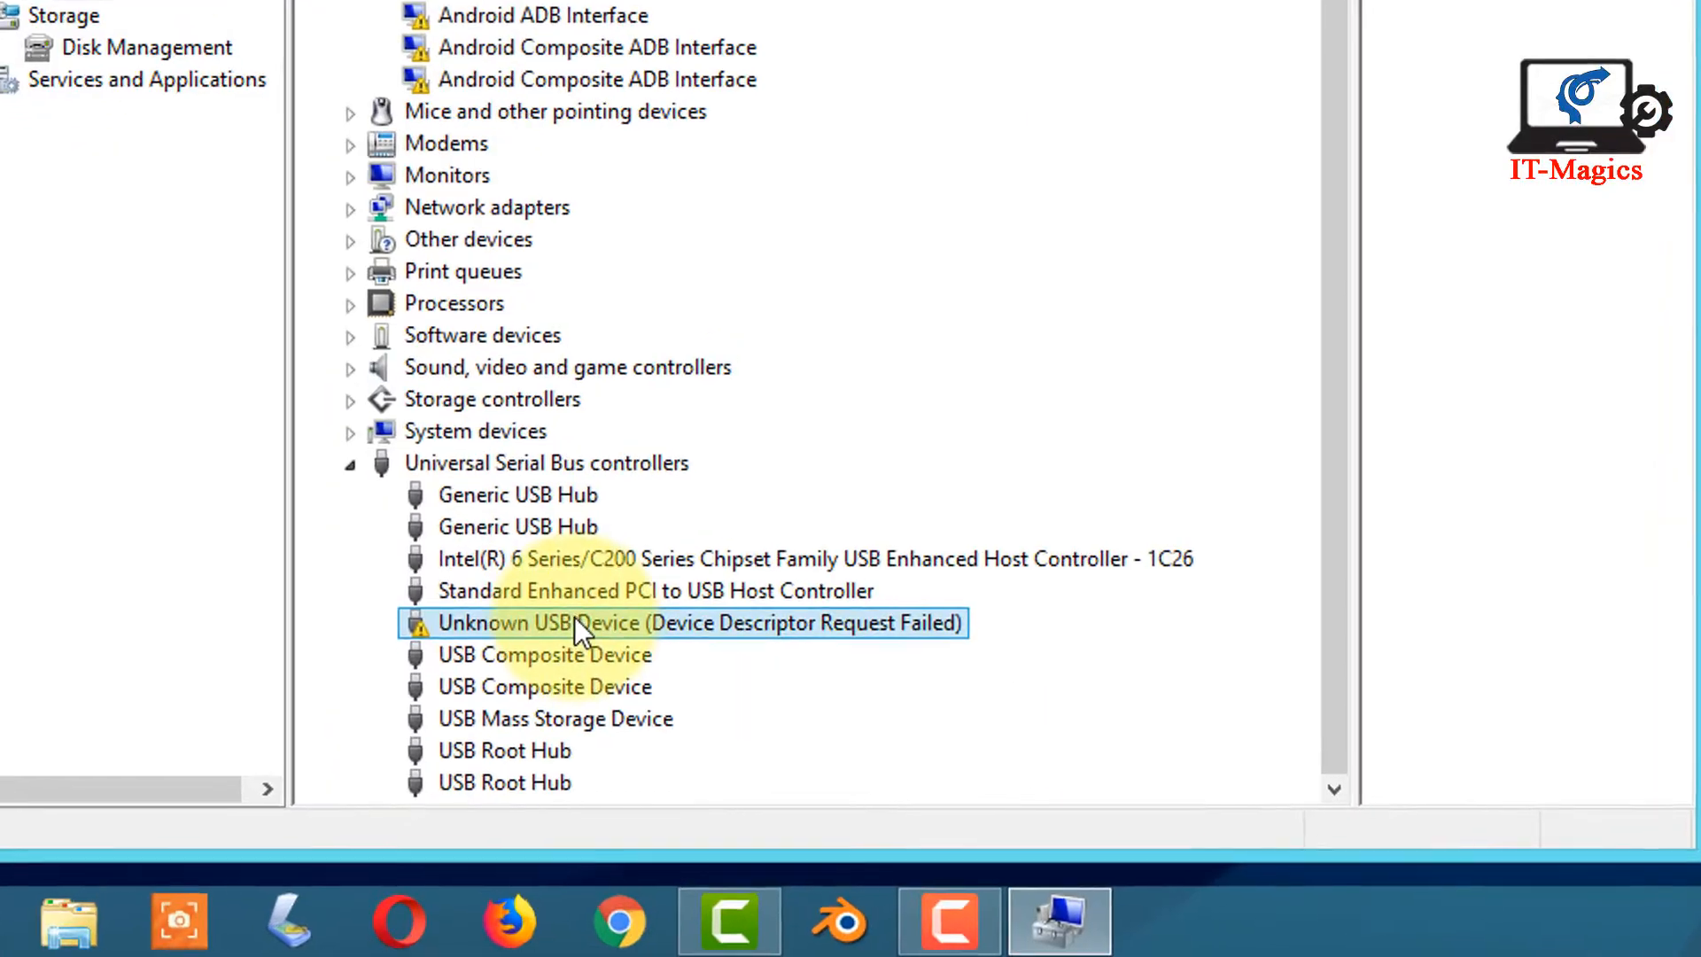
Uninstall the Unknown USB Device and confirm its removal.
right_click(575, 626)
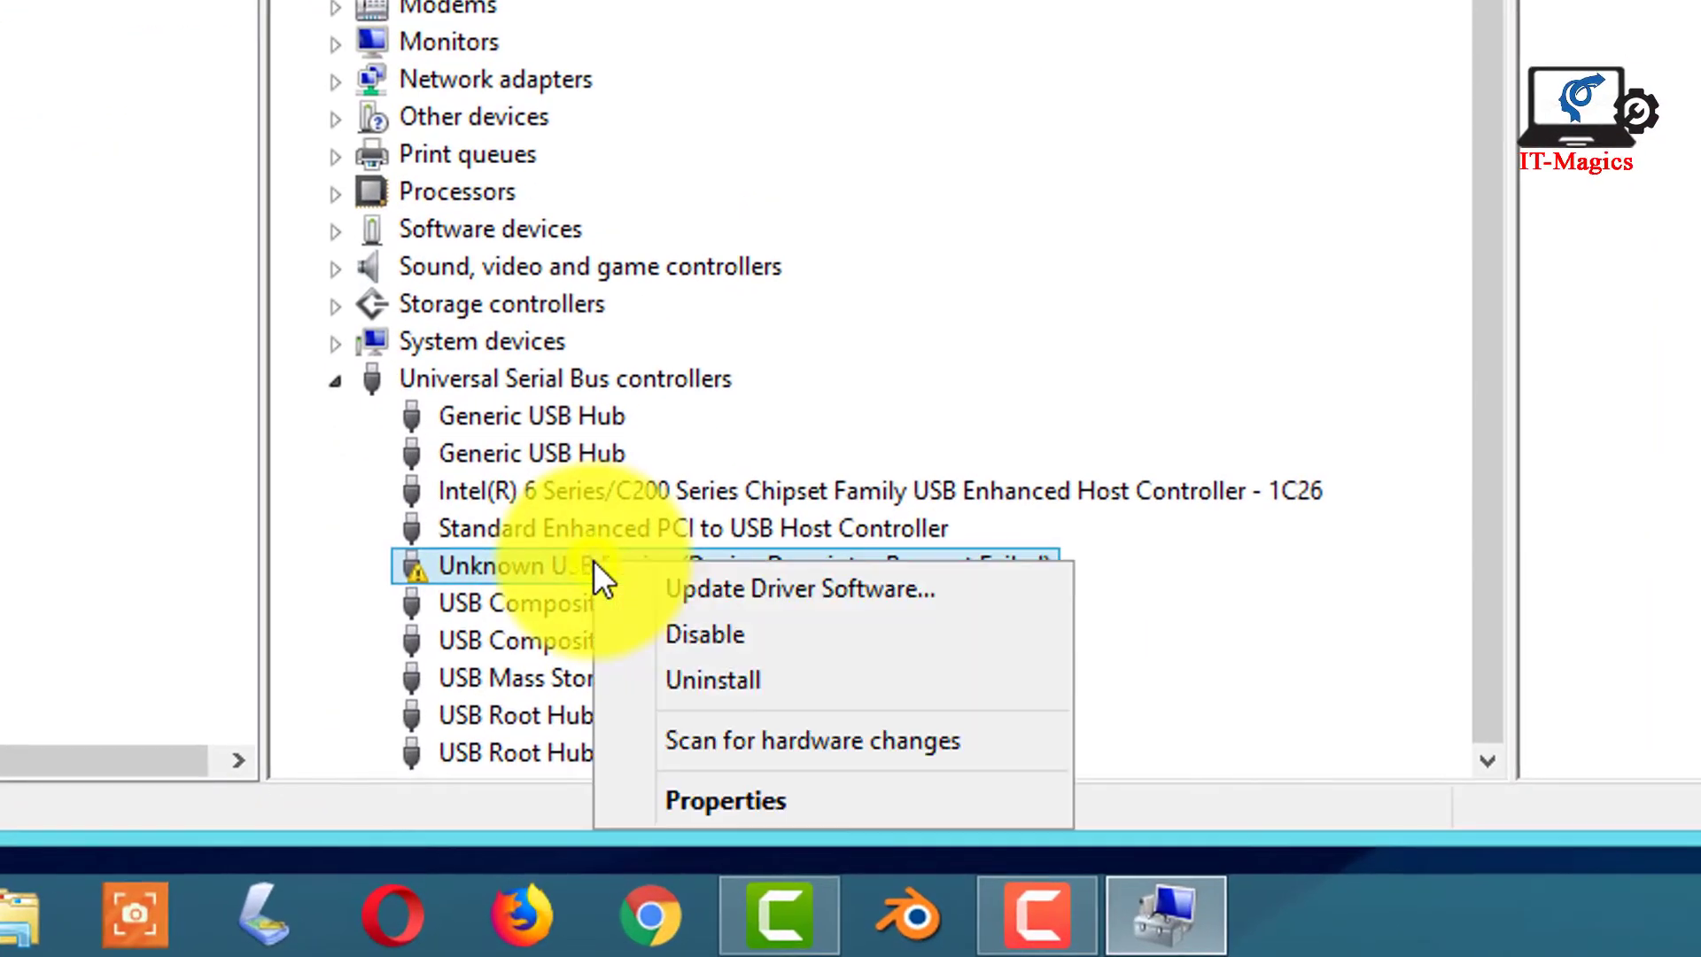
left_click(804, 678)
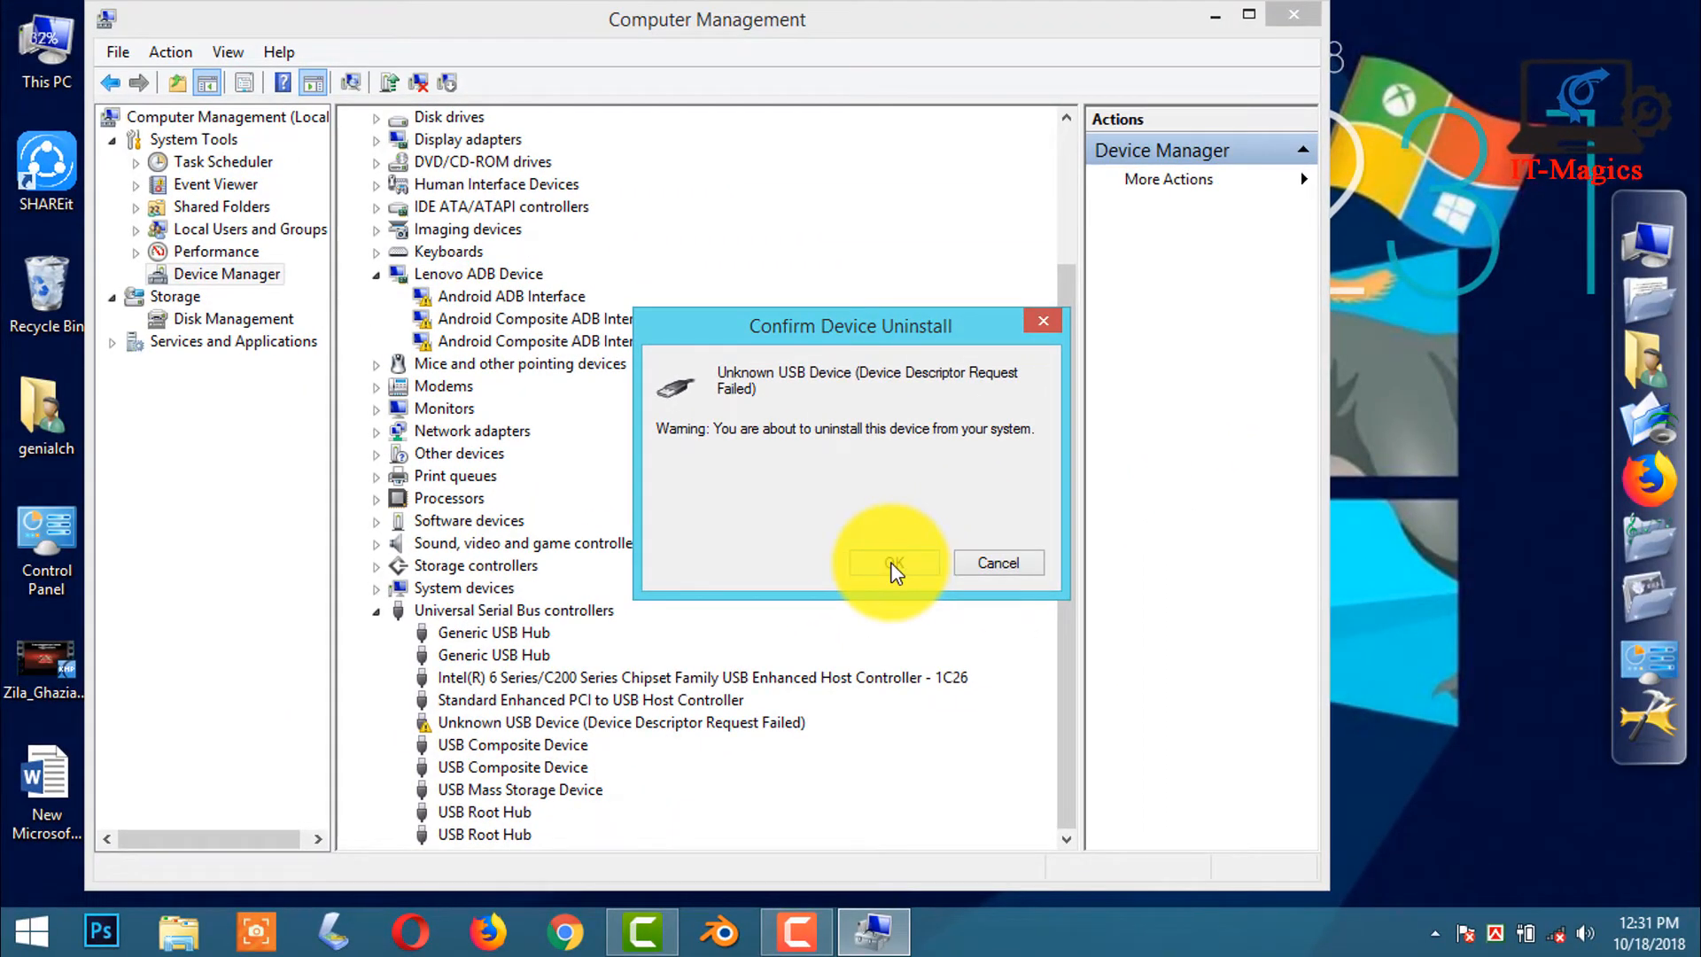
left_click(893, 563)
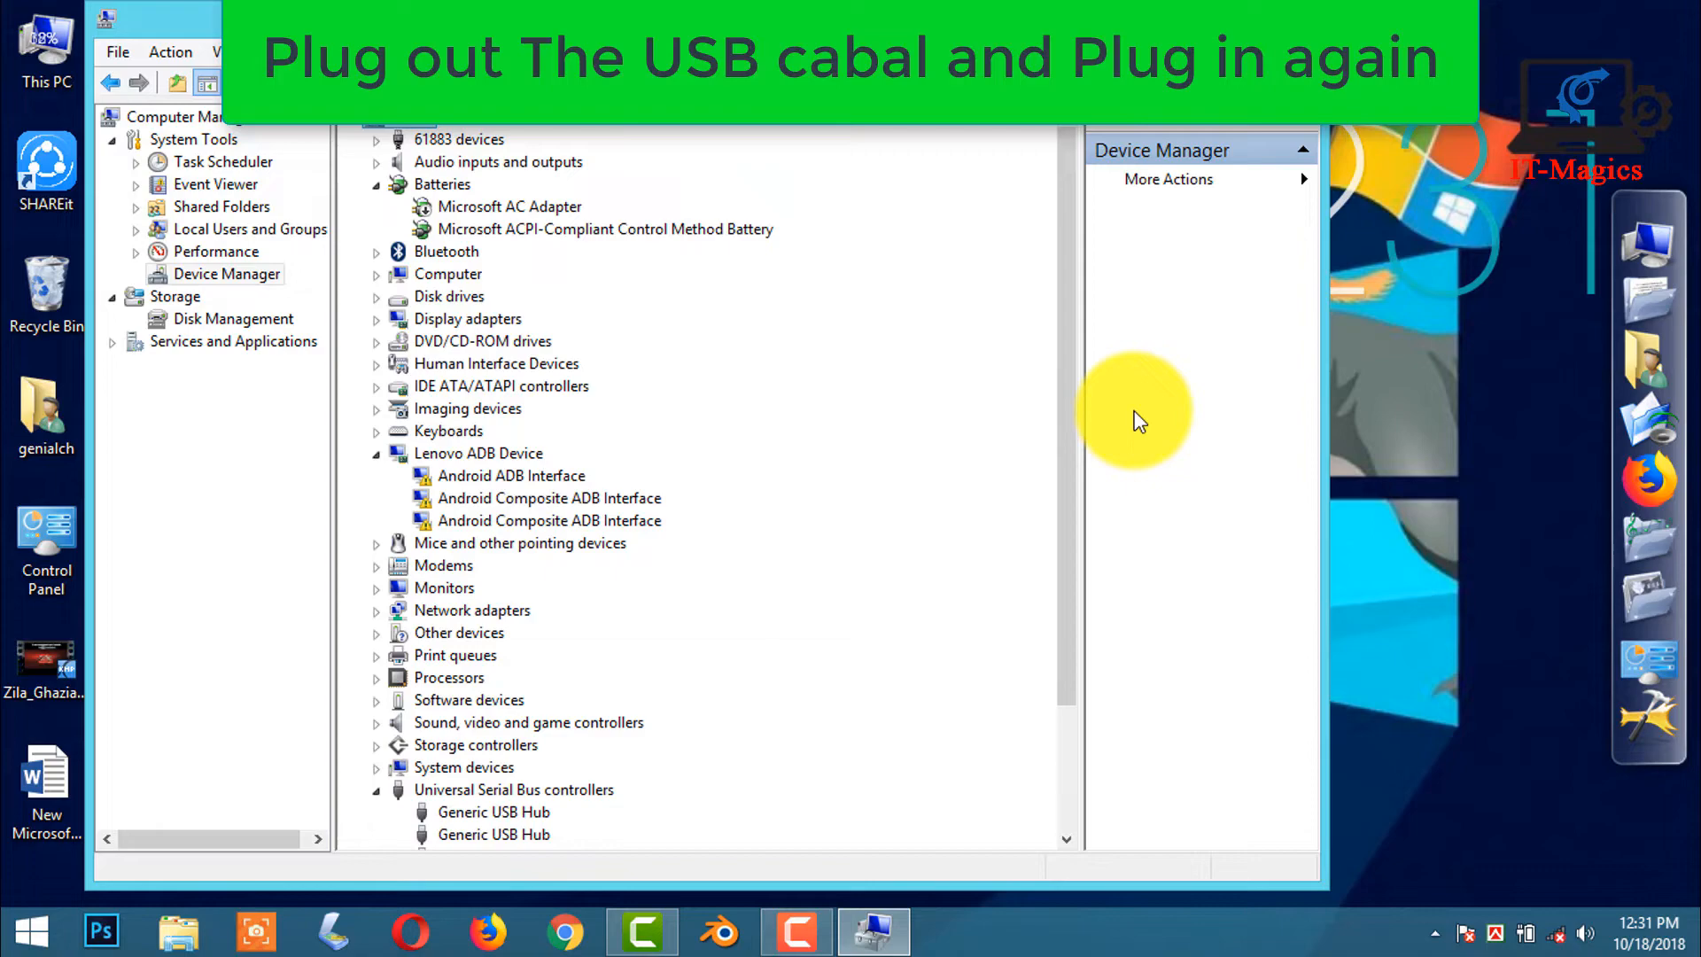
scroll(1029, 492, "down", 3)
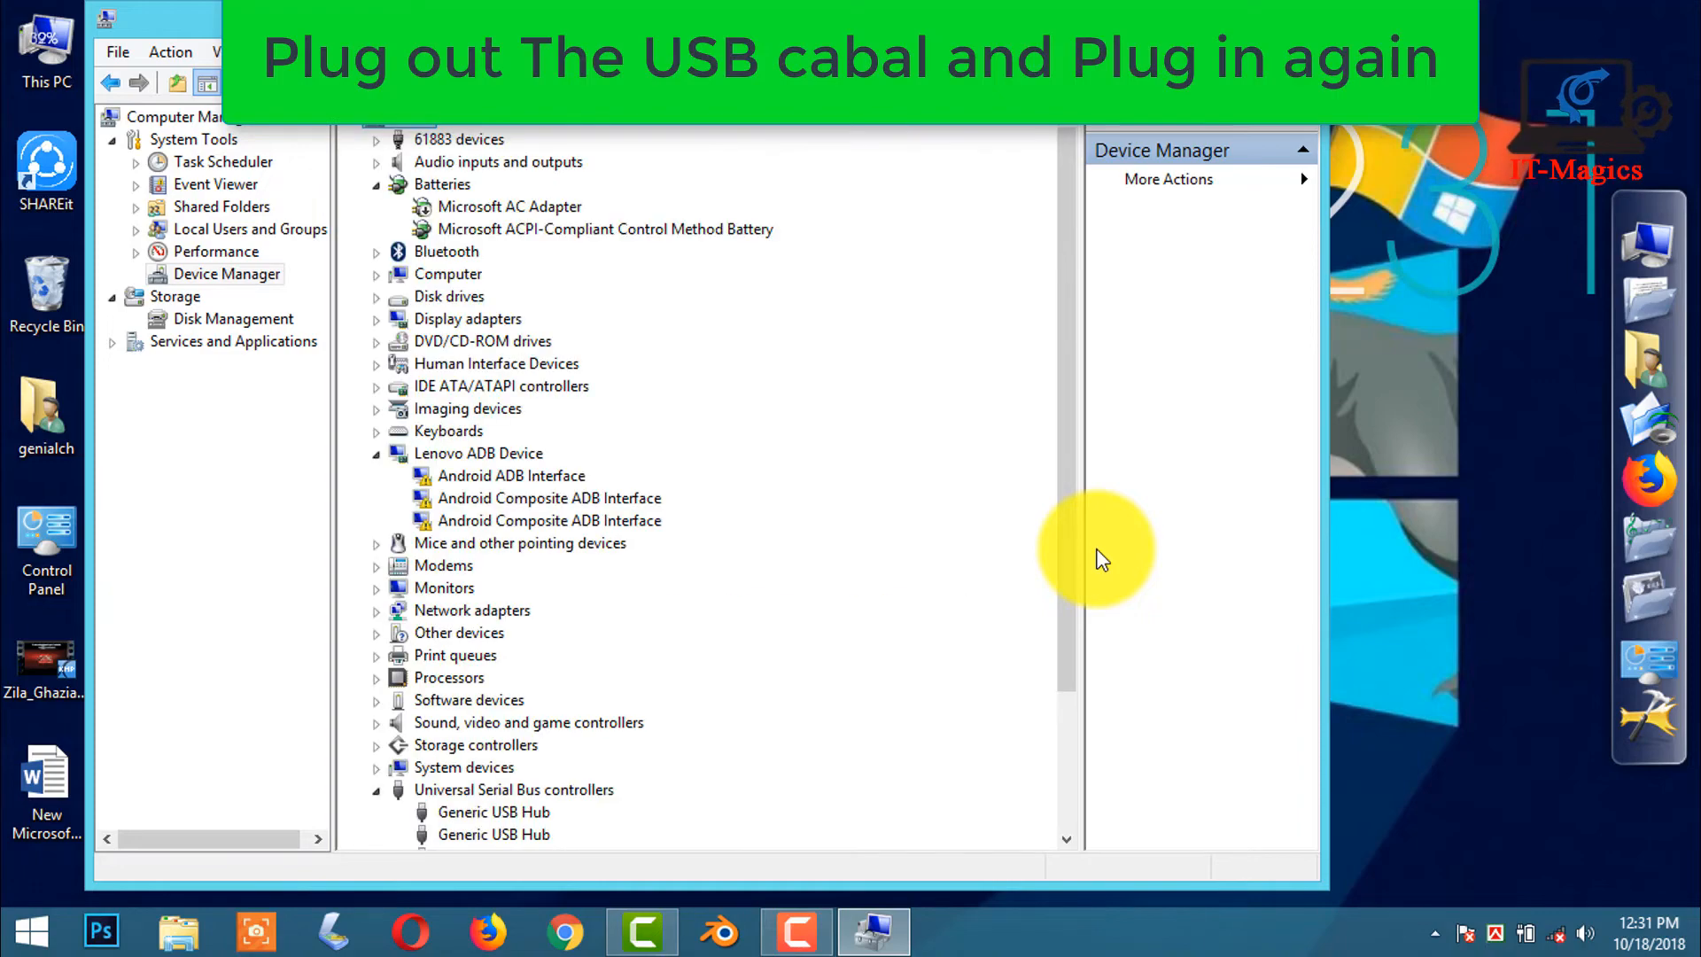
scroll(1070, 468, "down", 5)
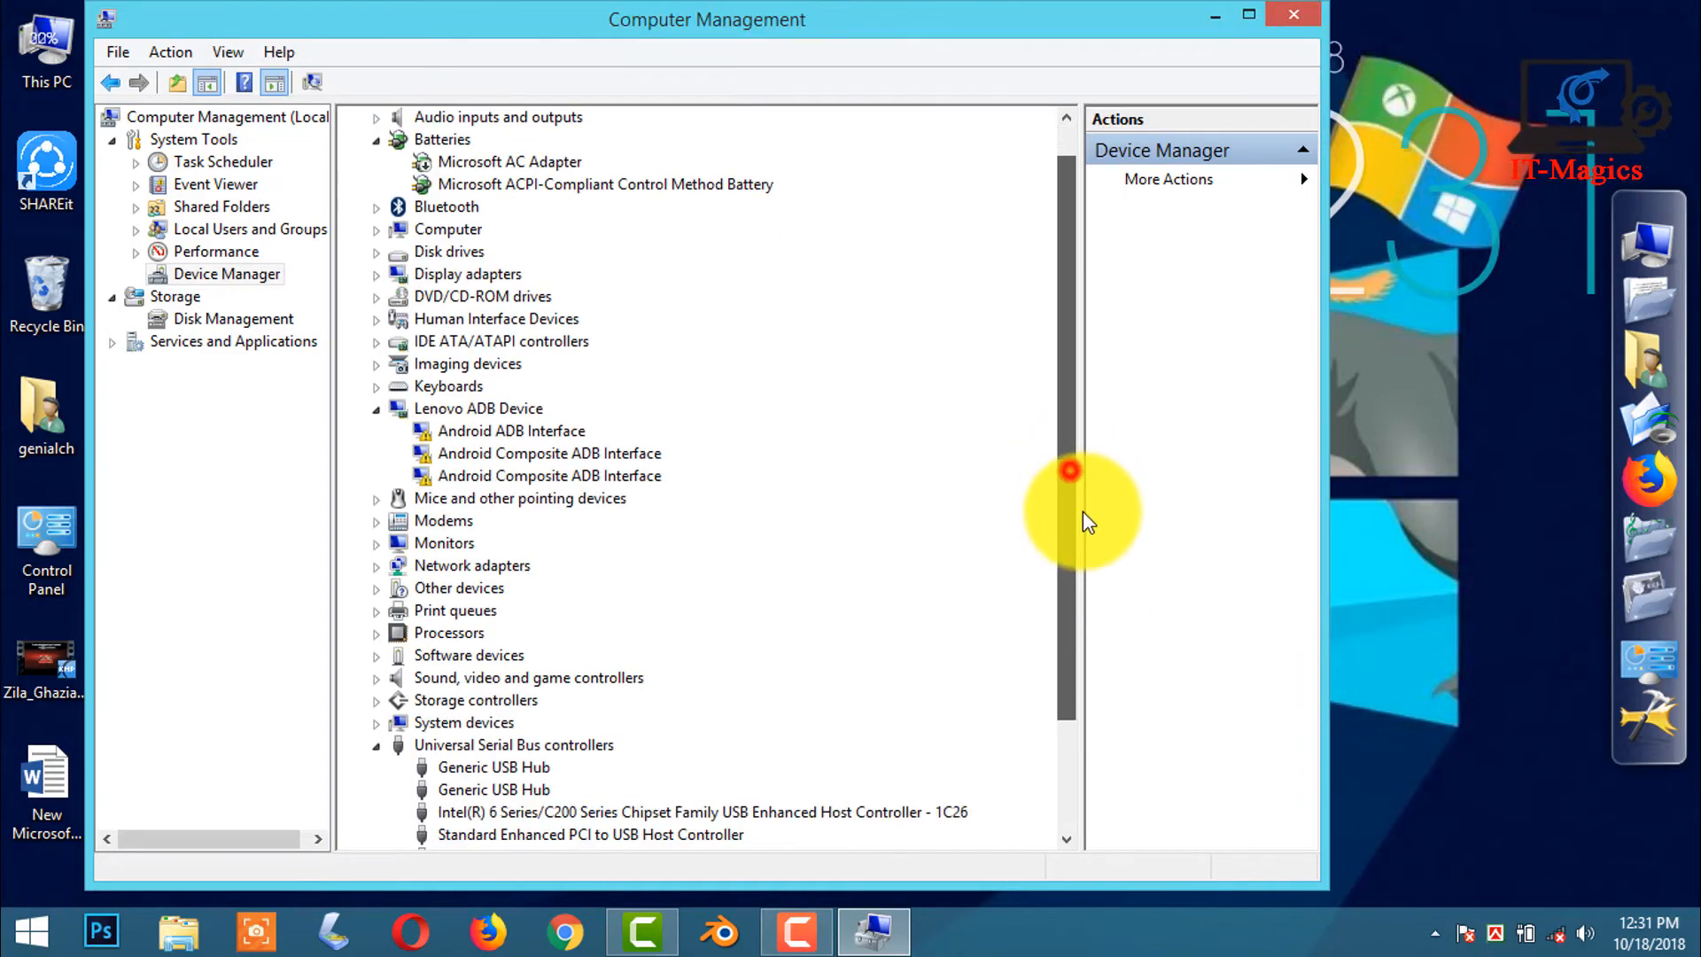
scroll(1090, 558, "down", 3)
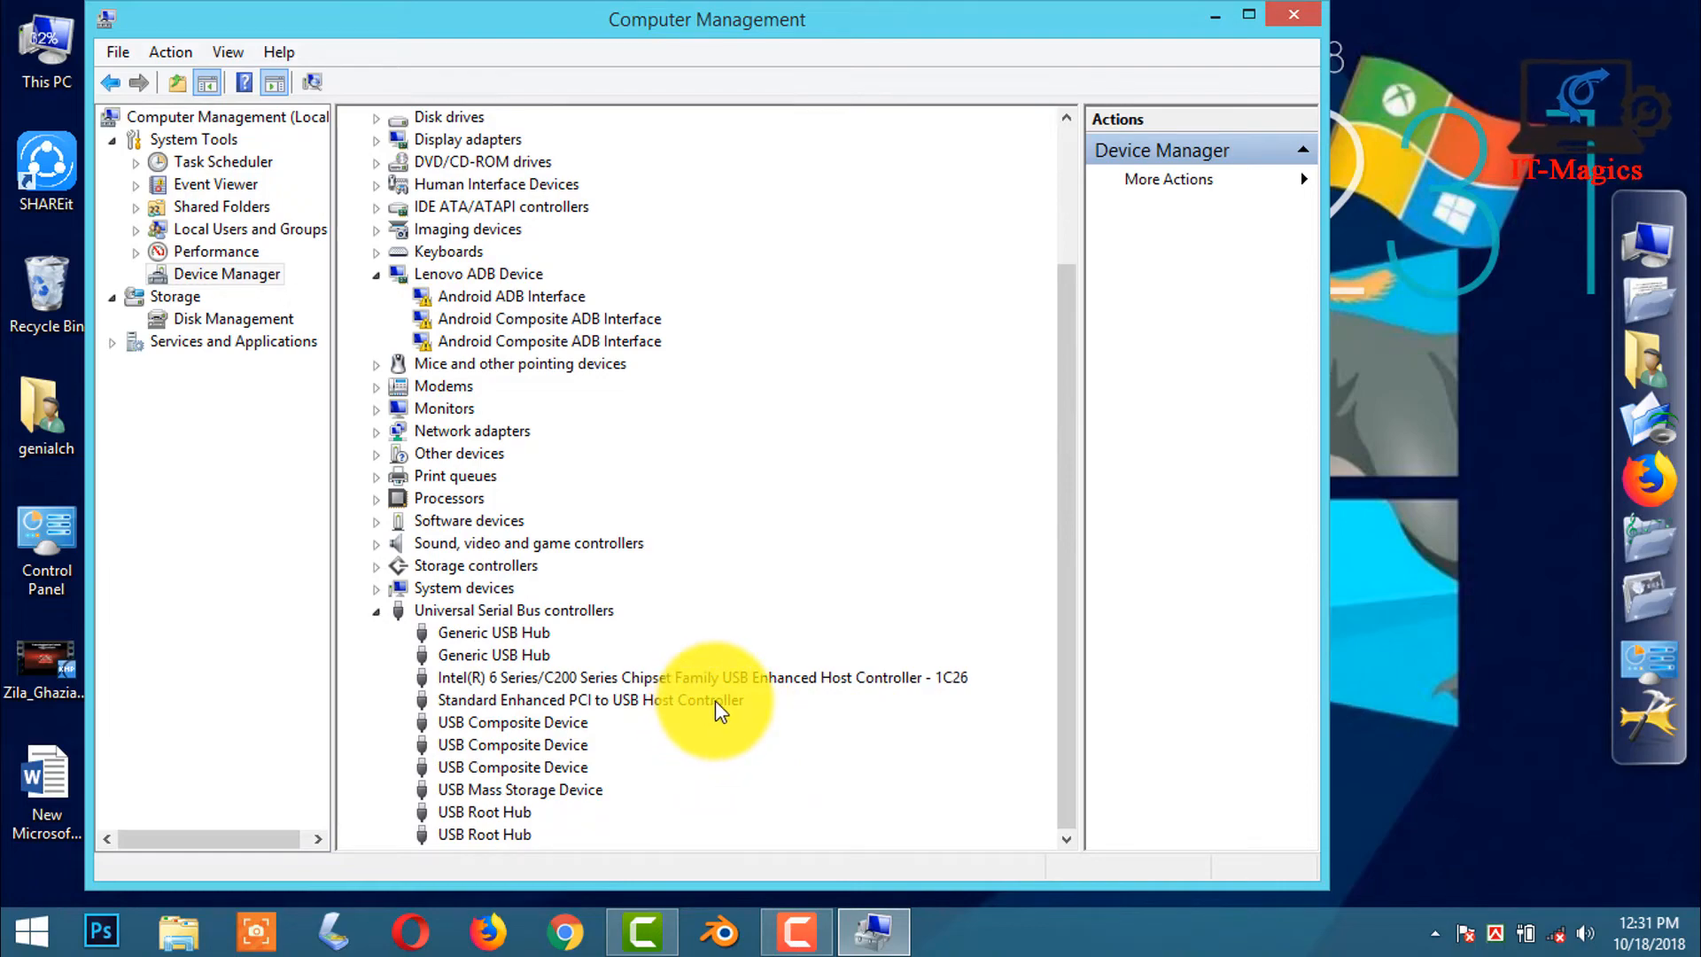
Minimise Computer Management after the replugged device reappears as a USB Composite Device.
left_click(1215, 12)
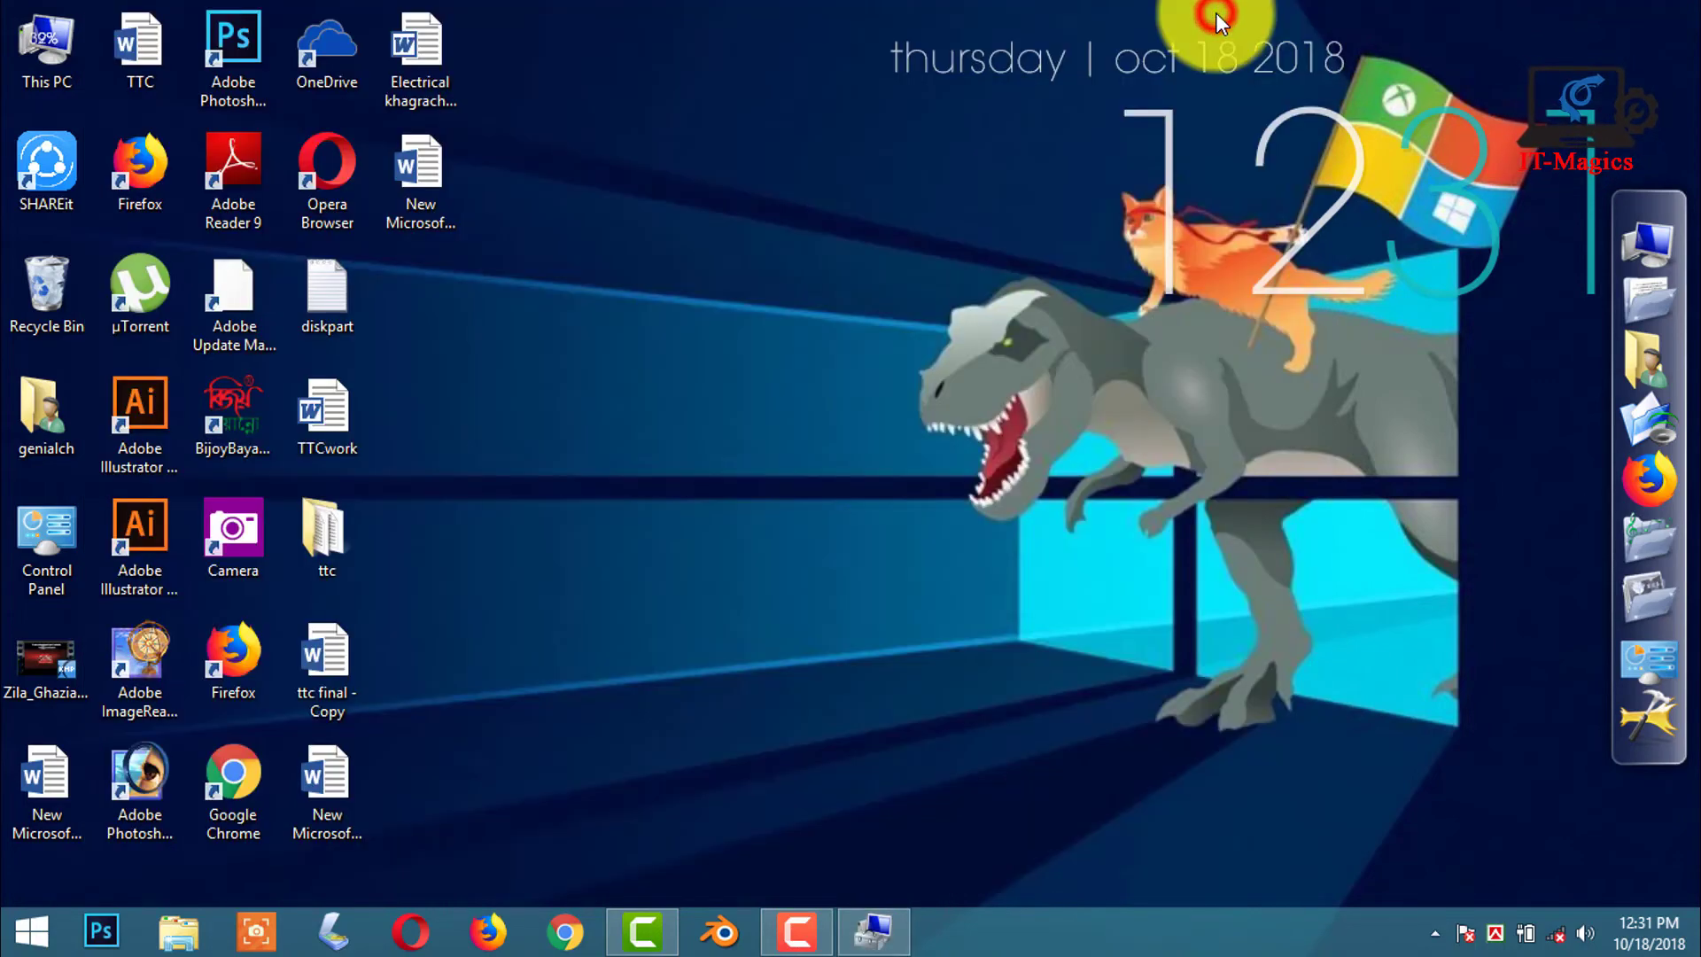
Begin renaming the new Word document and clear its old name.
right_click(432, 198)
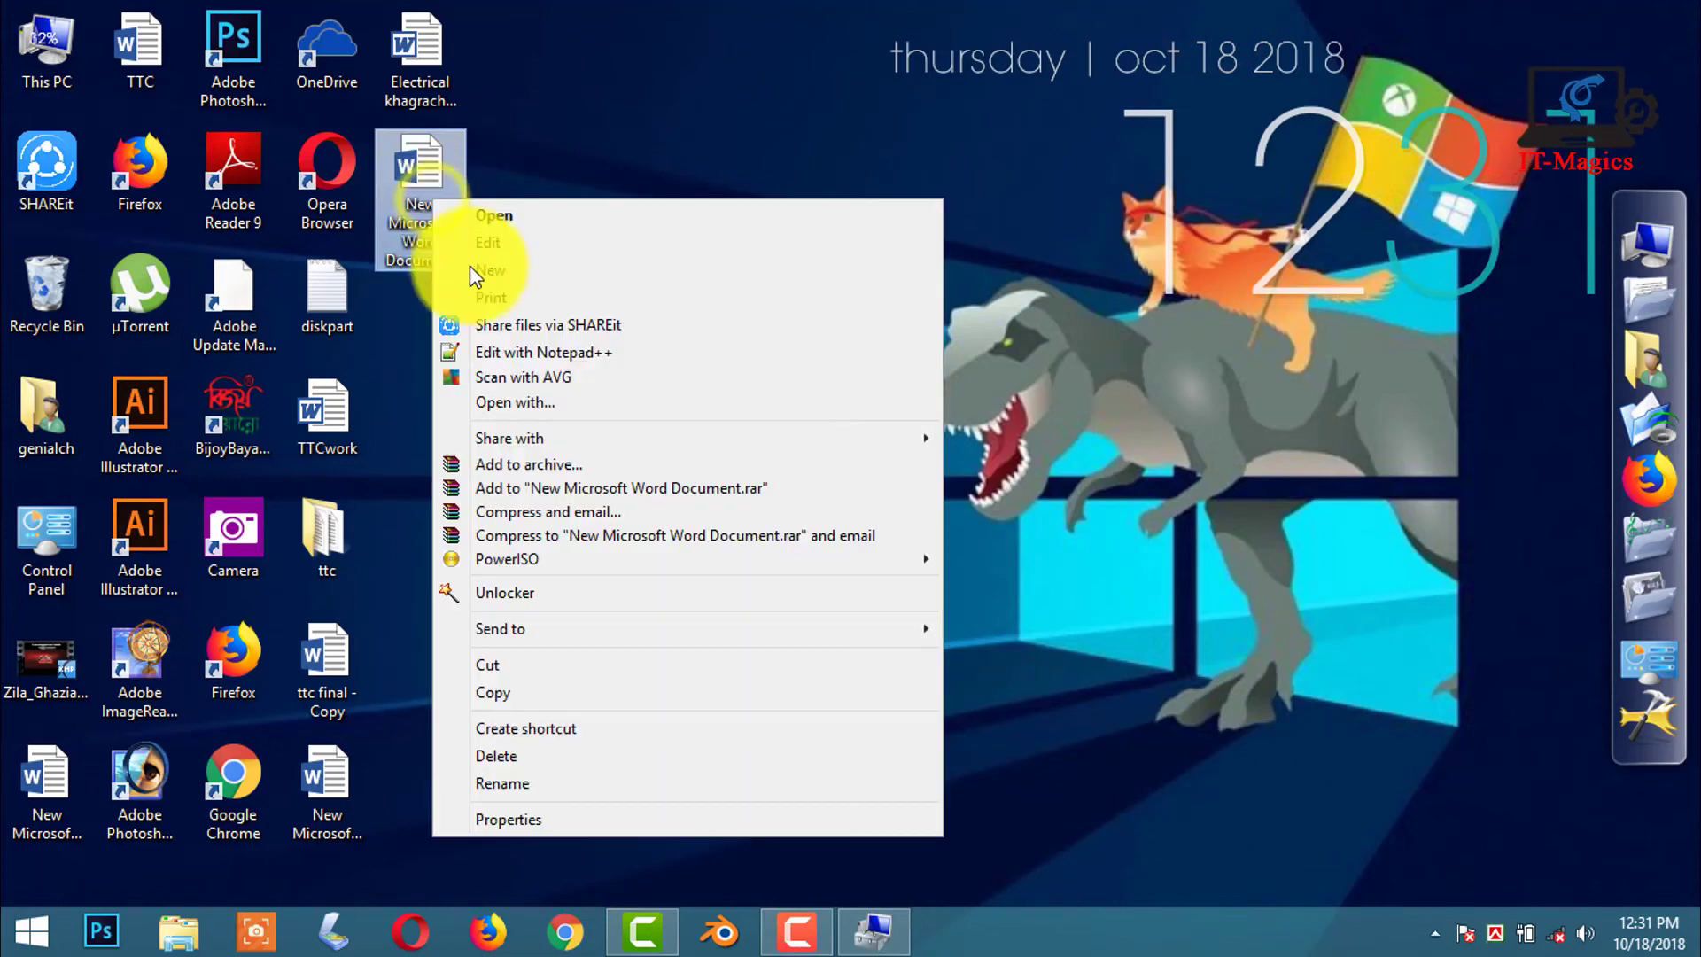
left_click(521, 786)
key("BackSpace")
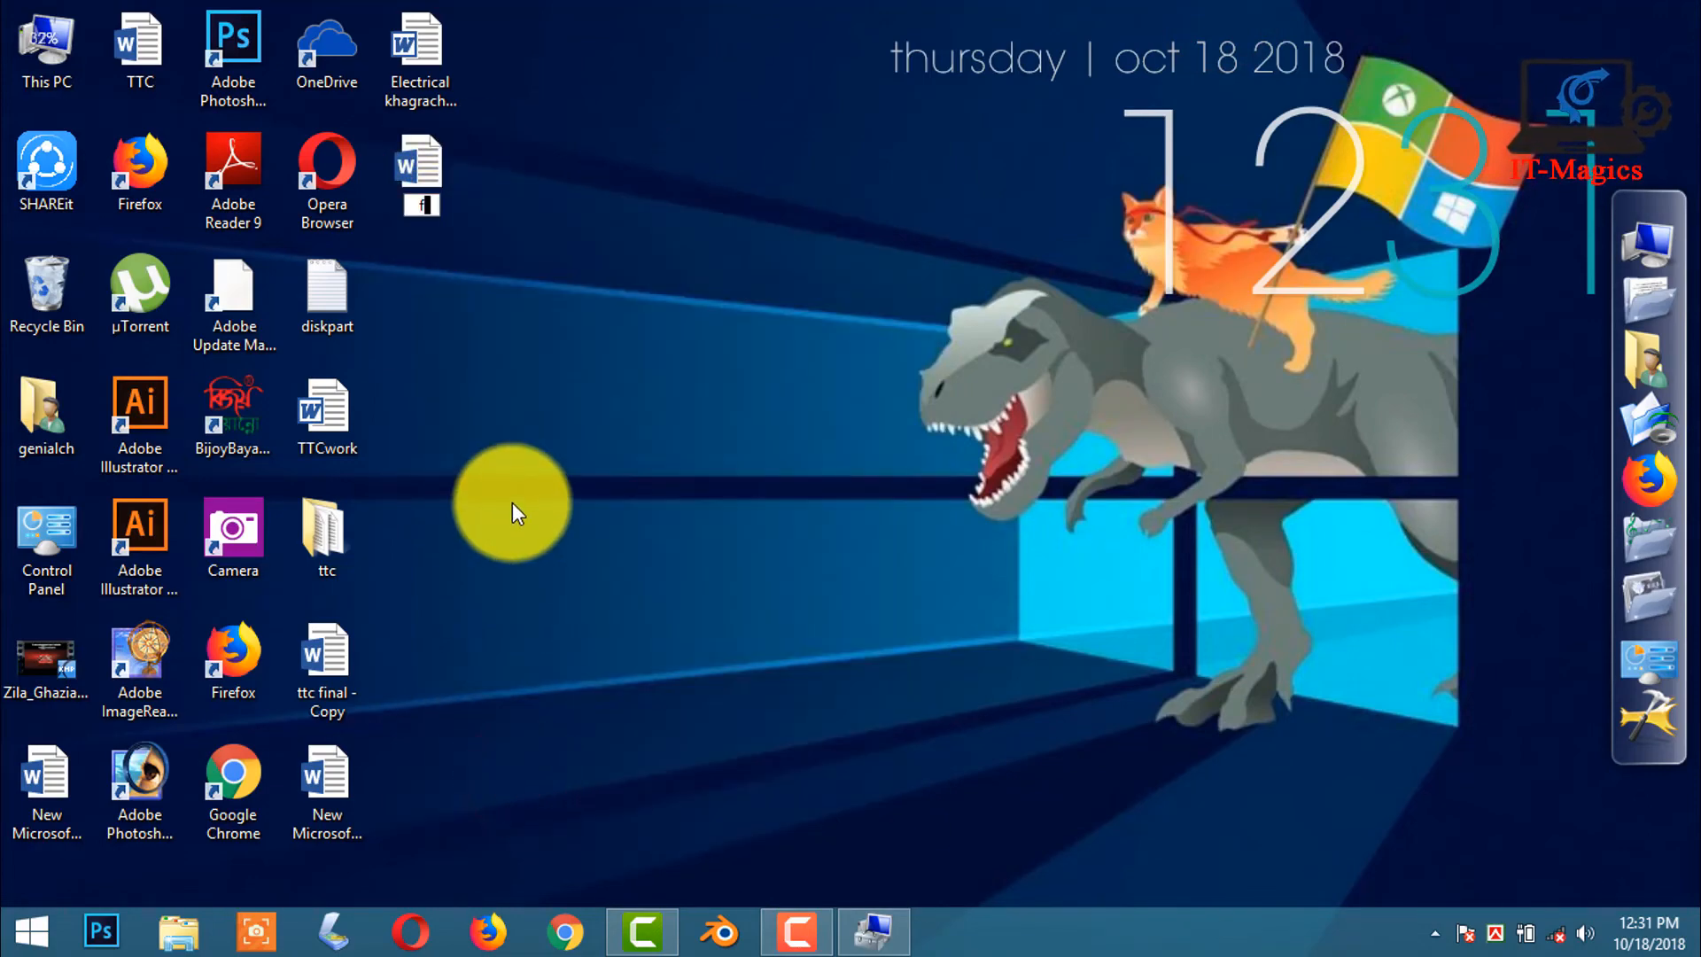